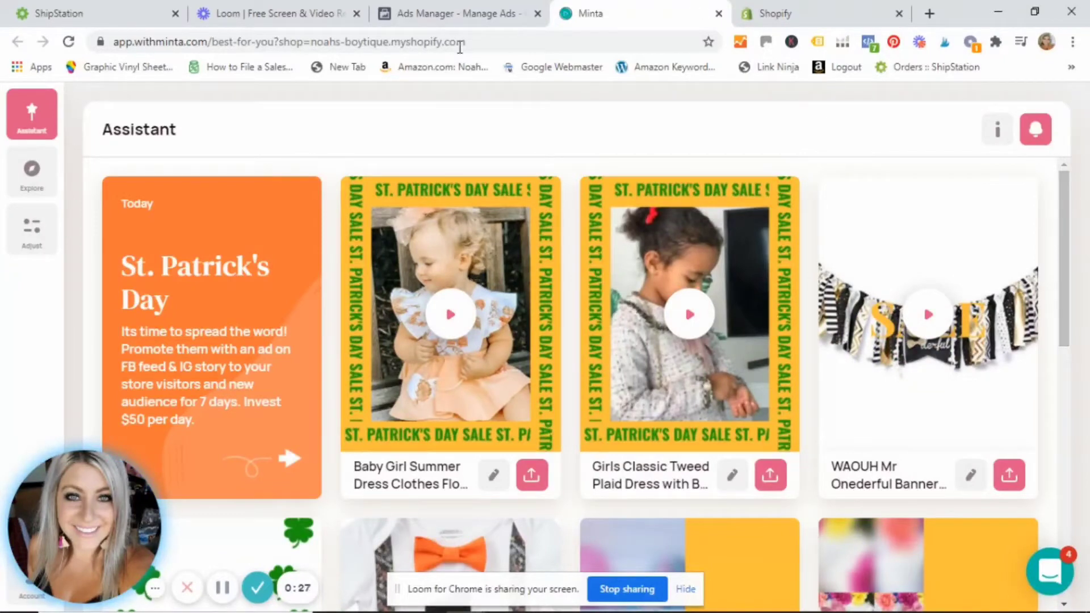
Step: Browse the suggested videos in the Explore section's St. Patrick's Day and New in categories
left_click(34, 181)
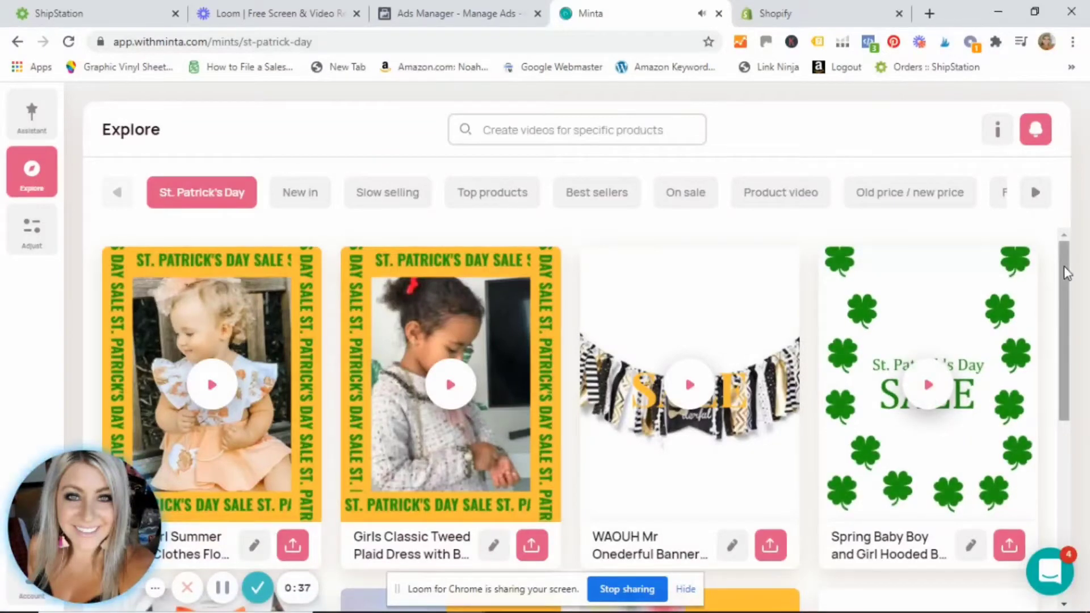
left_click_drag(1067, 272, 1061, 330)
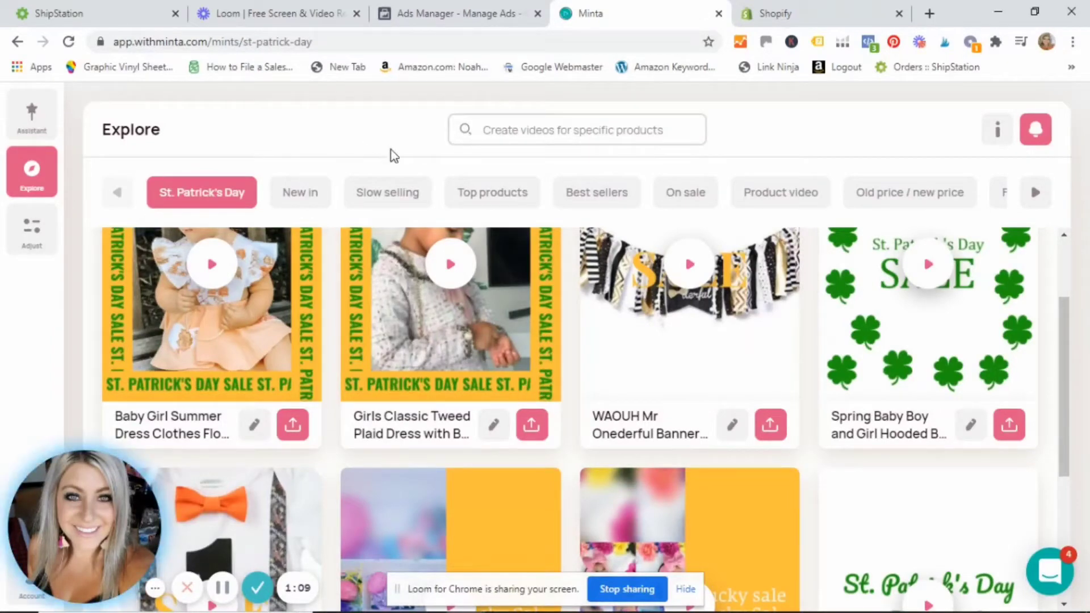
left_click(294, 198)
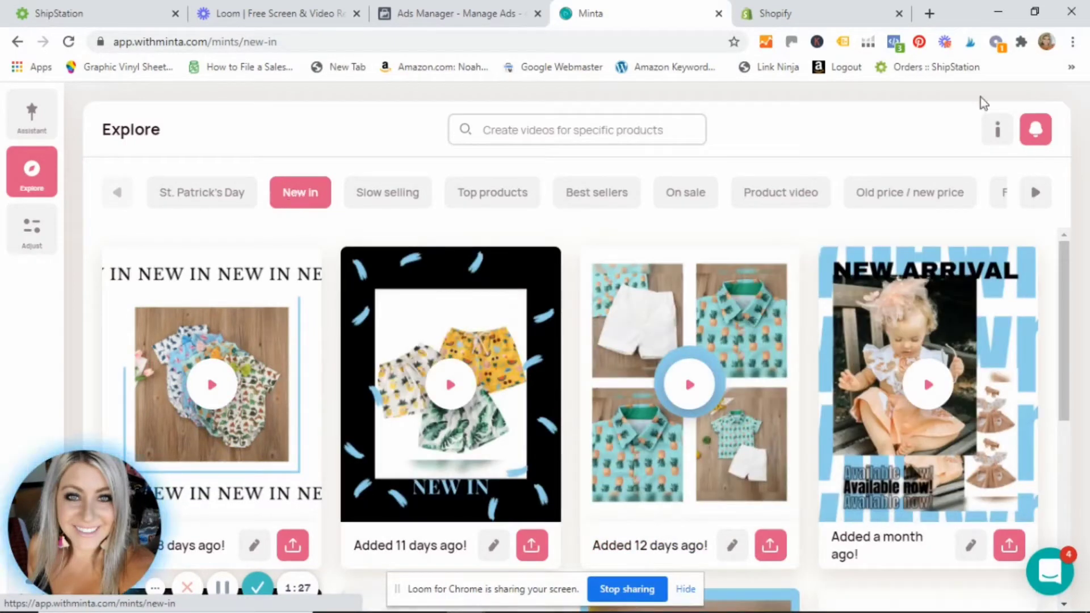
scroll(1067, 328, "down", 2)
scroll(1067, 328, "down", 6)
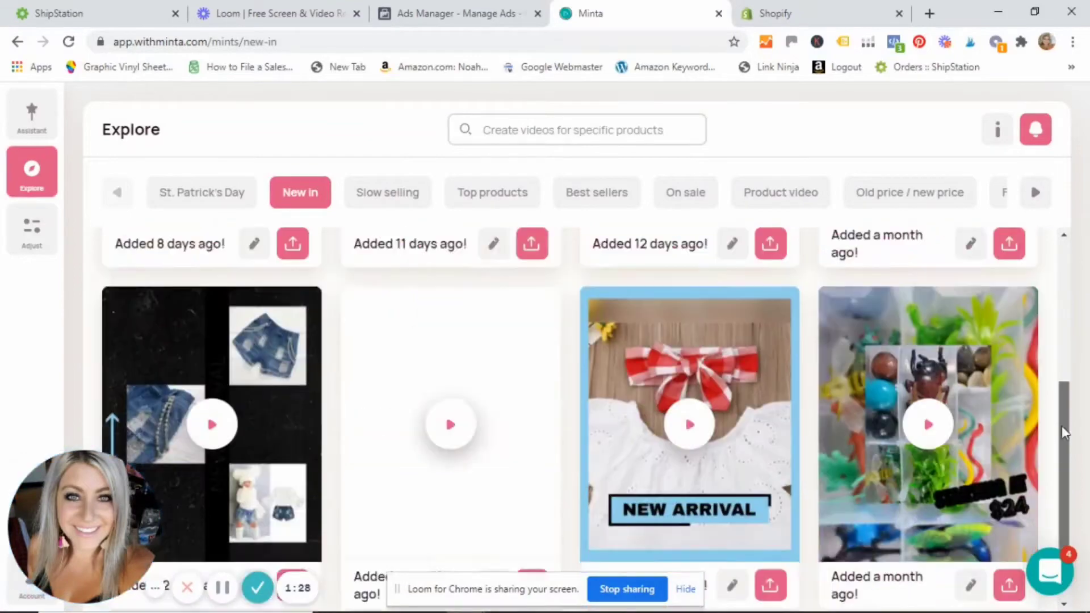
scroll(1067, 230, "up", 7)
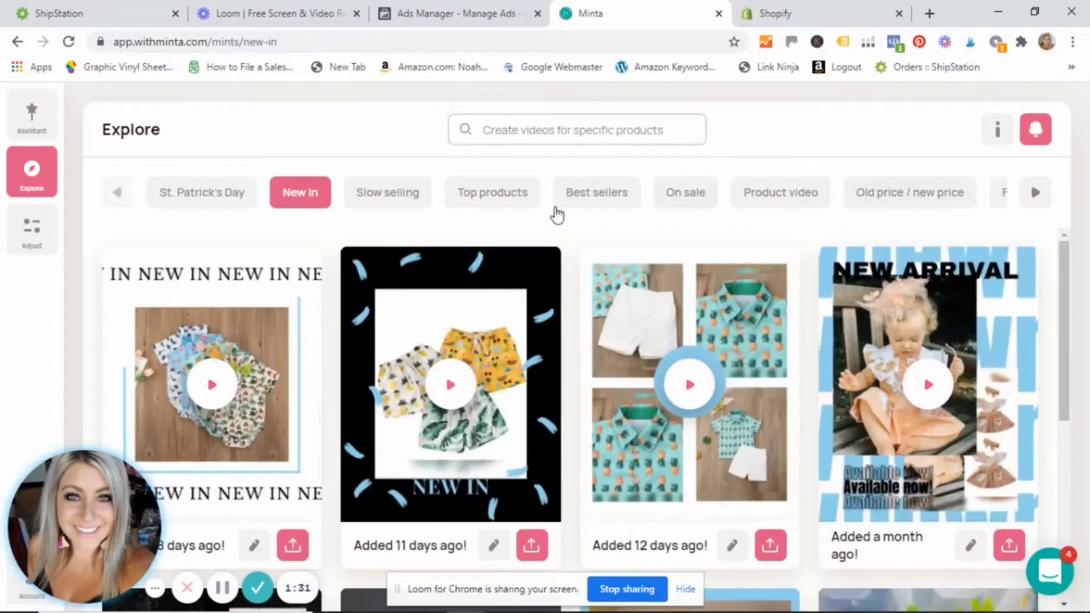
mouse_move(498, 439)
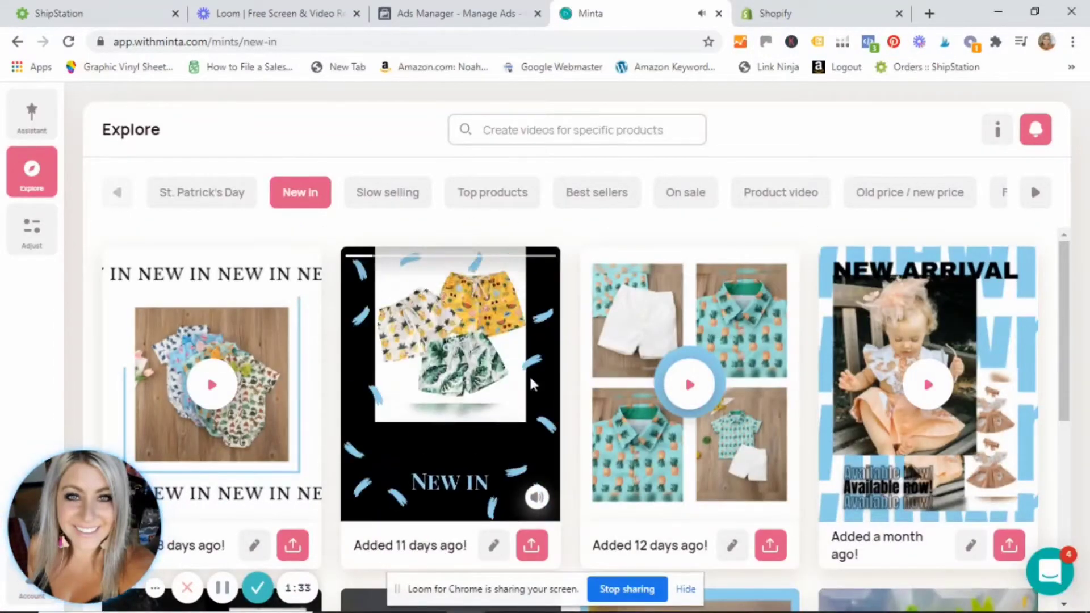
Step: Search the products for "pineapple sh" and choose the Toddler Boy Printed Shorts Beach Swim Trunks to generate New in videos for them
left_click(511, 136)
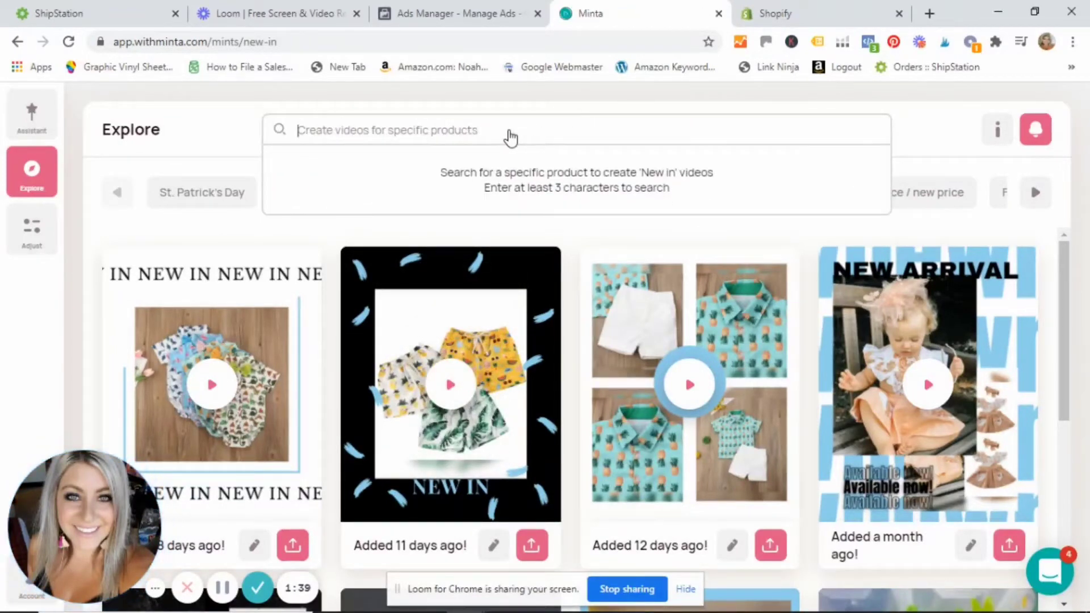
type("pine")
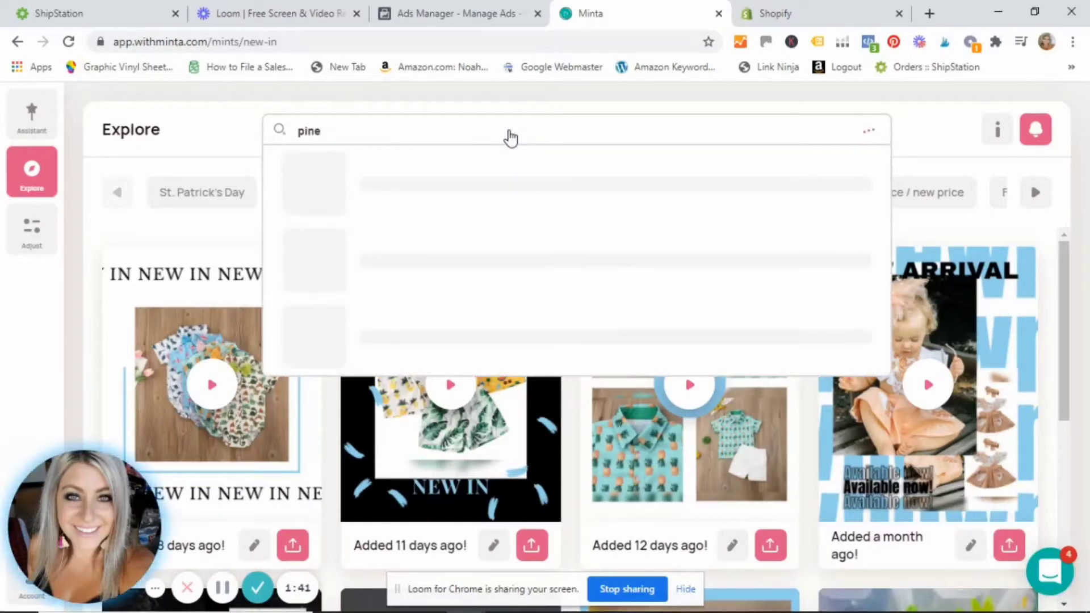
type("apple sh")
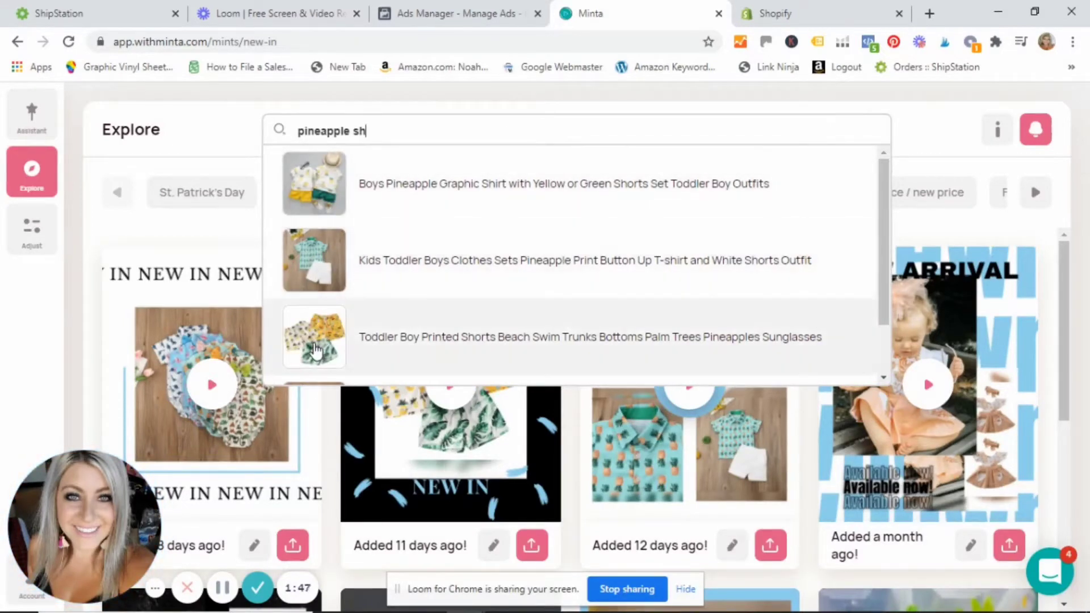
left_click(317, 349)
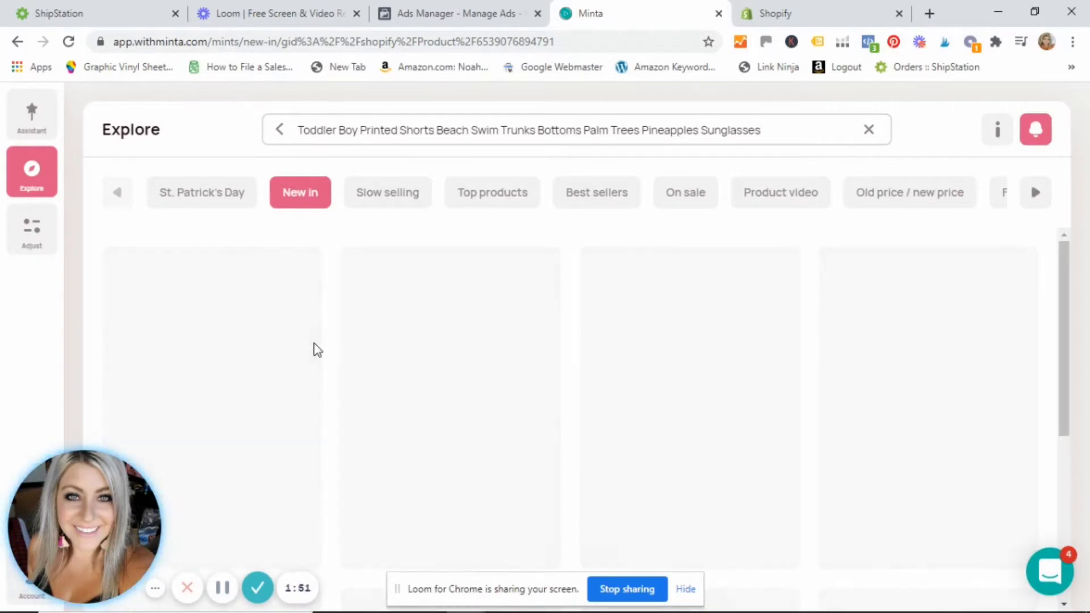
left_click(155, 591)
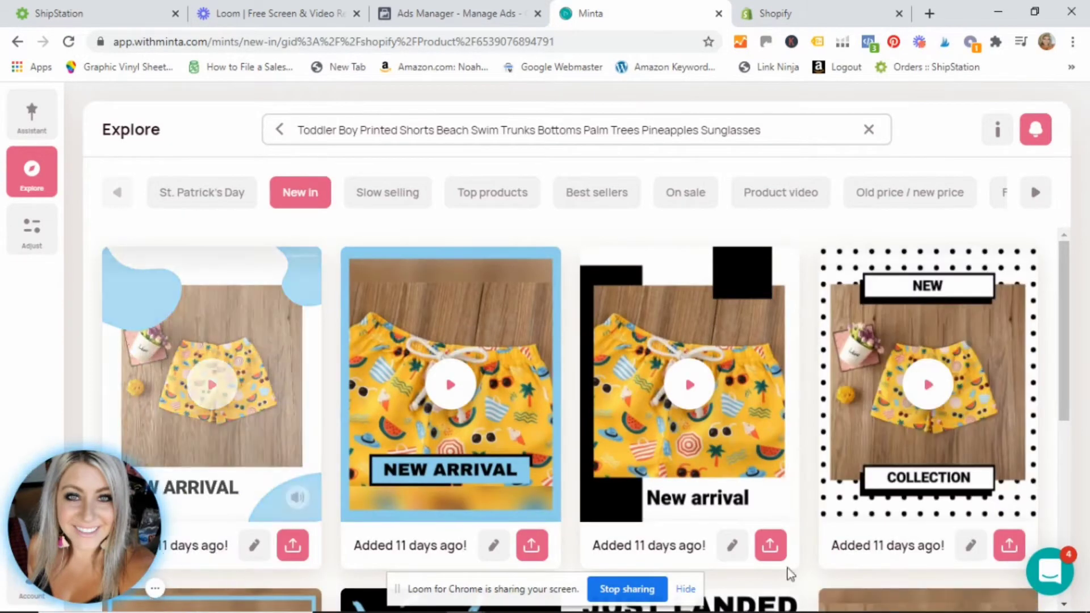
Step: Find the black NEW IN video with blue brush strokes among the shorts videos and look at its editing options
left_click_drag(1066, 257, 1066, 436)
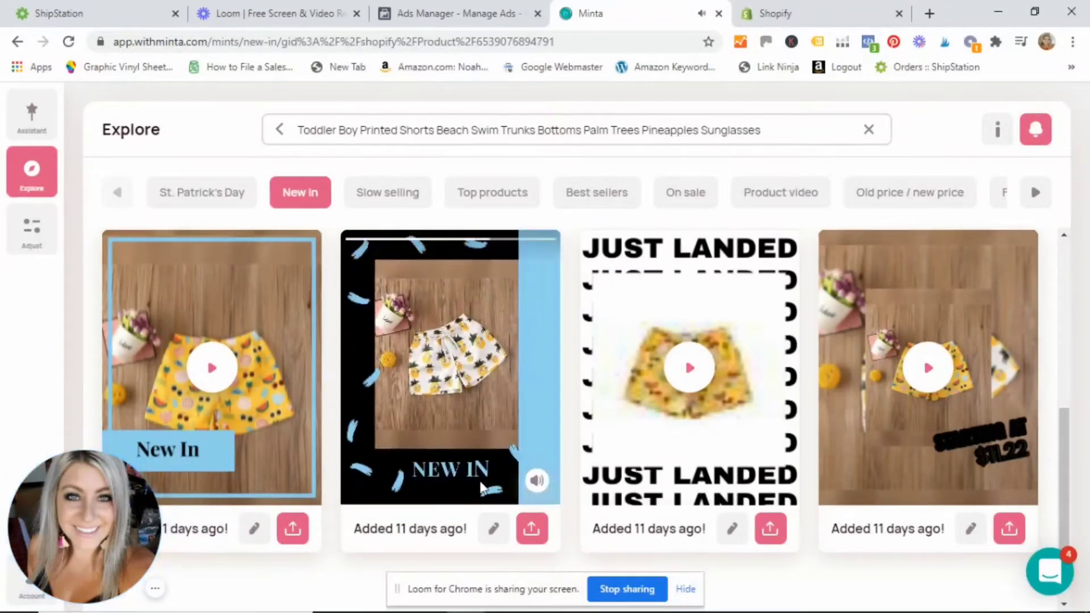
left_click(494, 530)
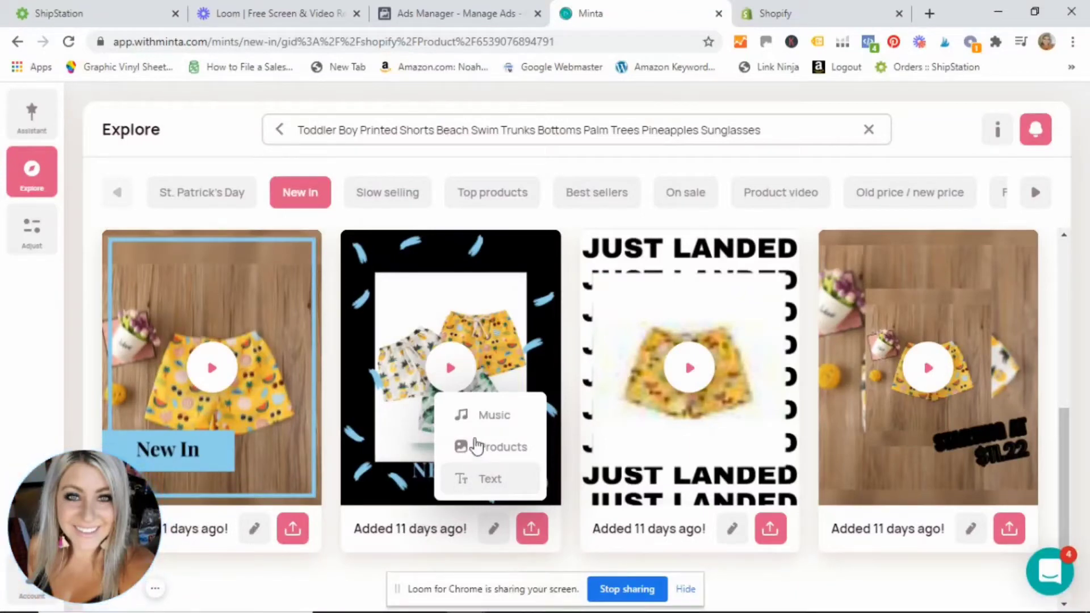
left_click(521, 414)
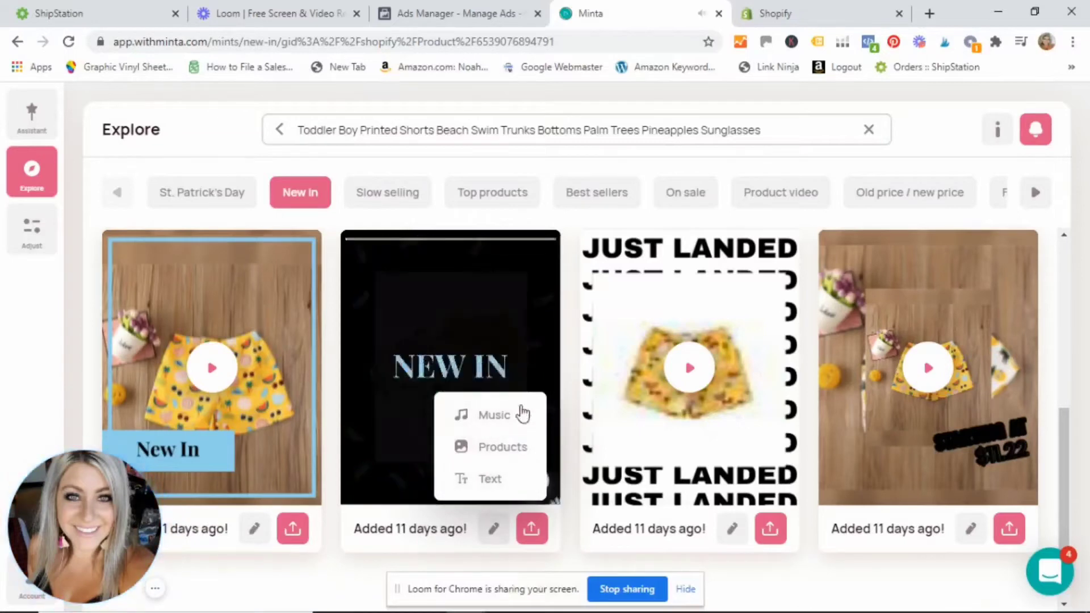
Step: Open the sharing options of the black NEW IN shorts video and download it
left_click(531, 529)
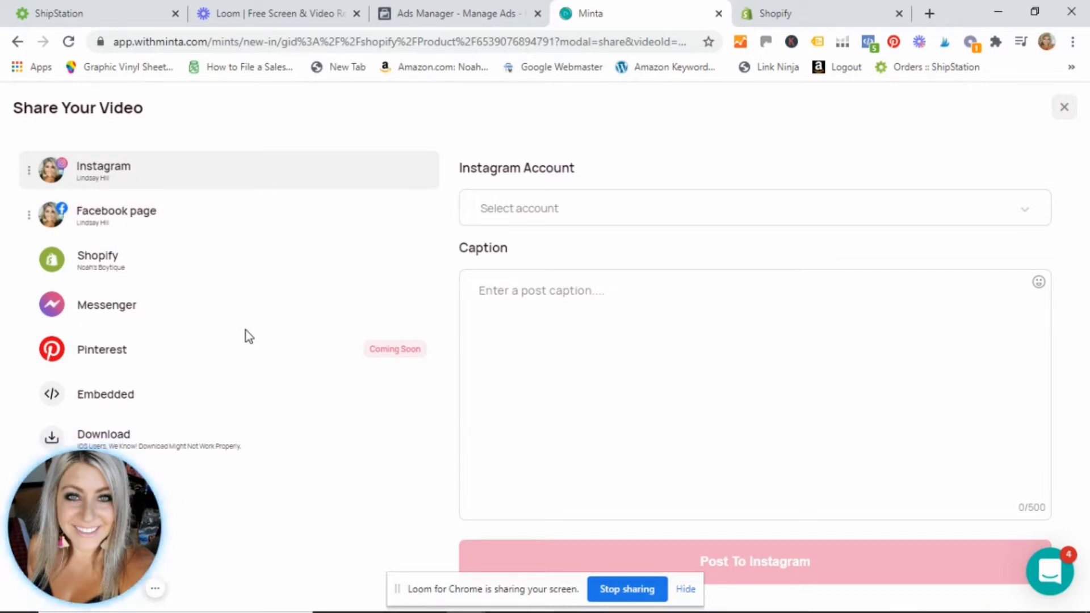
left_click(195, 446)
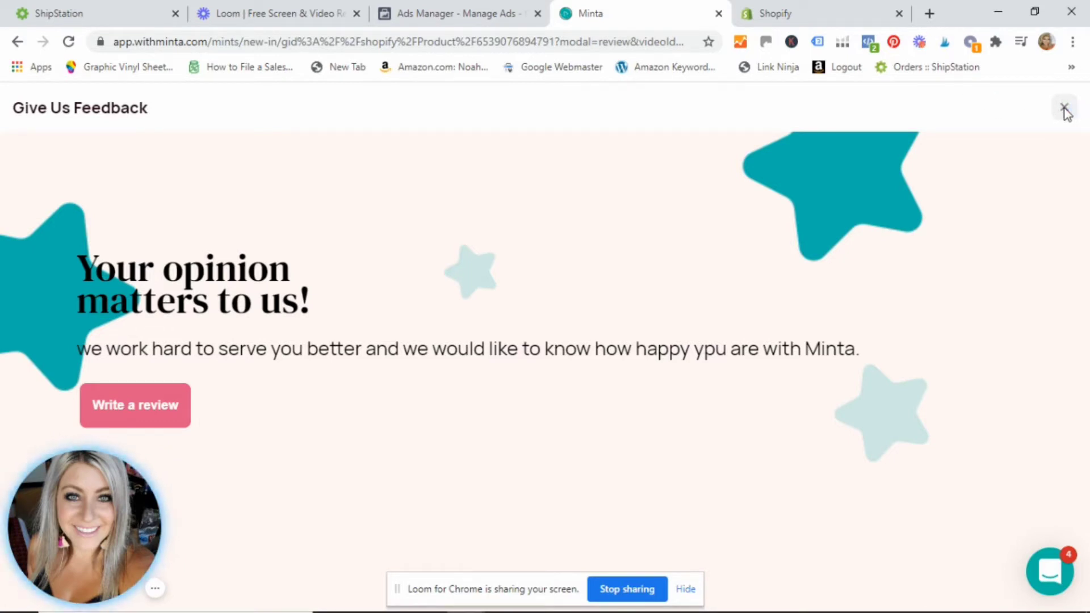
key("ctrl+s")
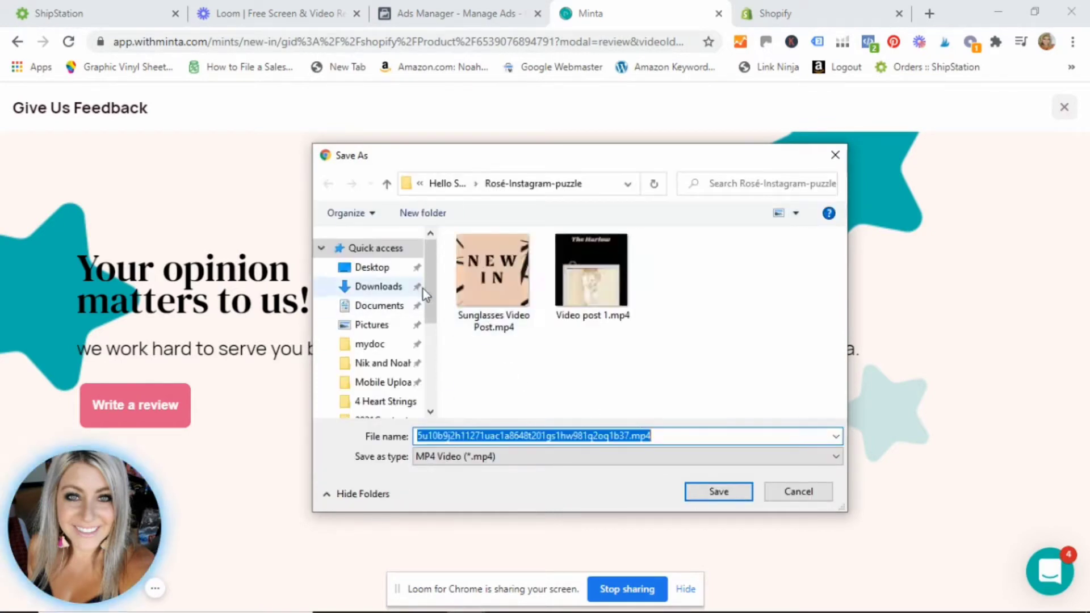
Step: Save the downloaded video as "New Spring Shorts" in the Facebook Ad Videos folder
left_click(388, 367)
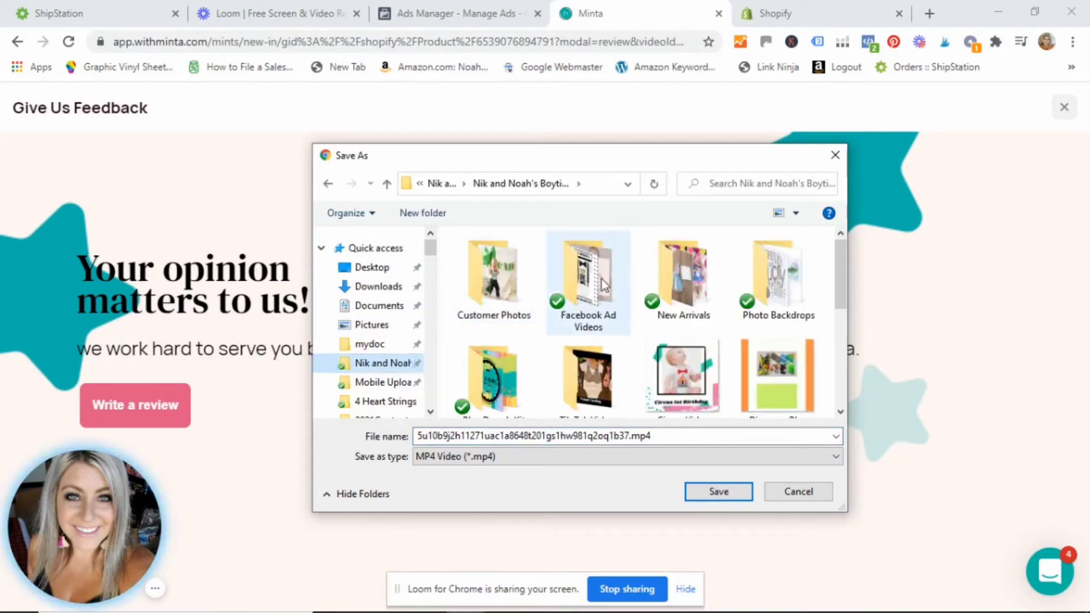
left_click(598, 282)
double_click(597, 282)
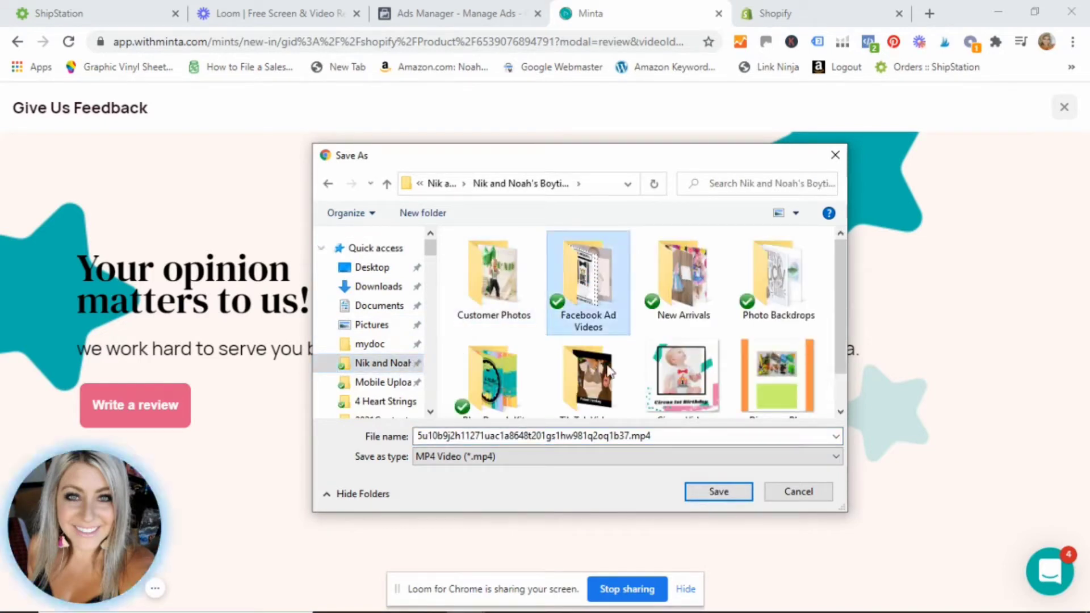
left_click(657, 435)
type("N")
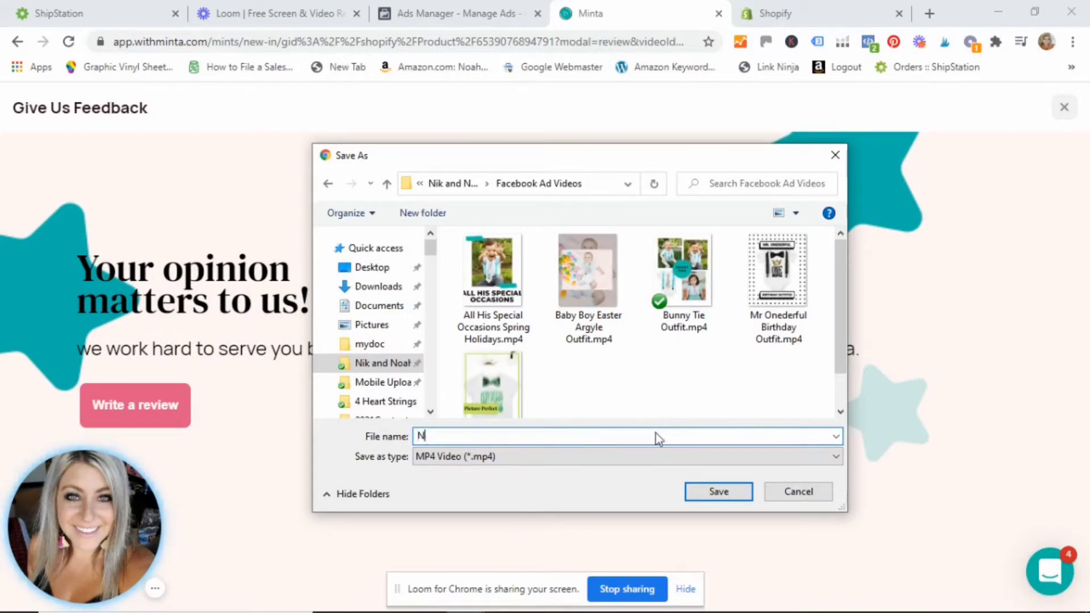
type("ew Spring Shorts")
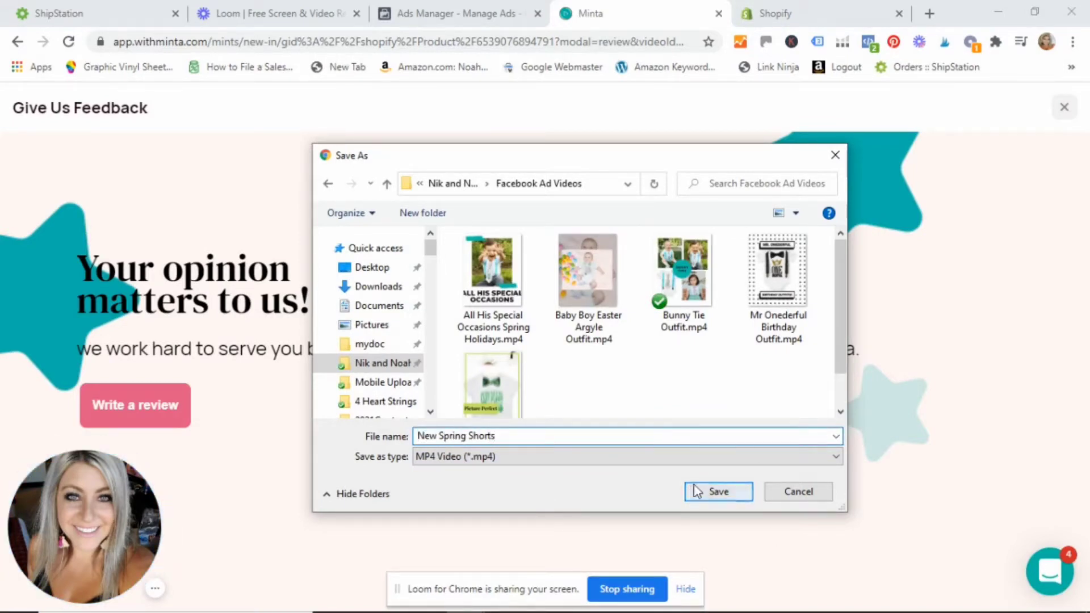
left_click(711, 488)
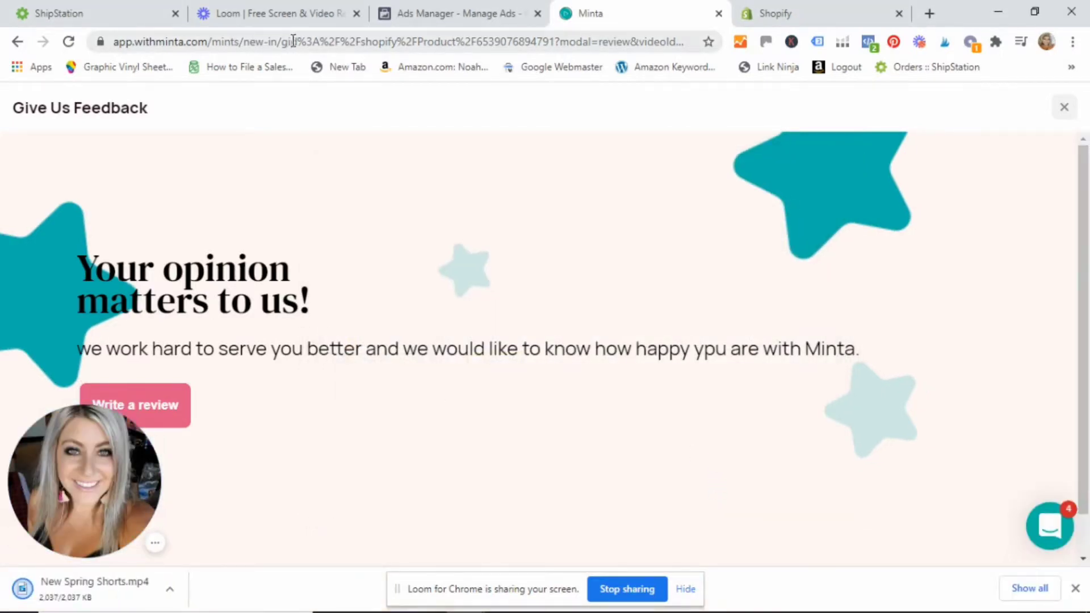
Step: Switch to Facebook Ads Manager and create a new campaign with the Conversions objective
left_click(446, 16)
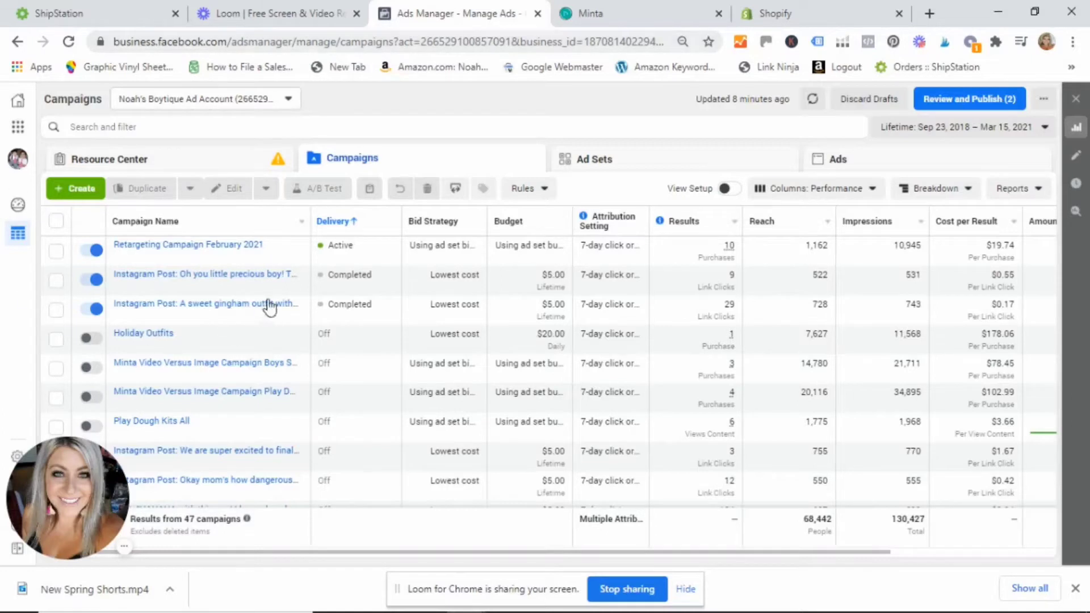
left_click(82, 194)
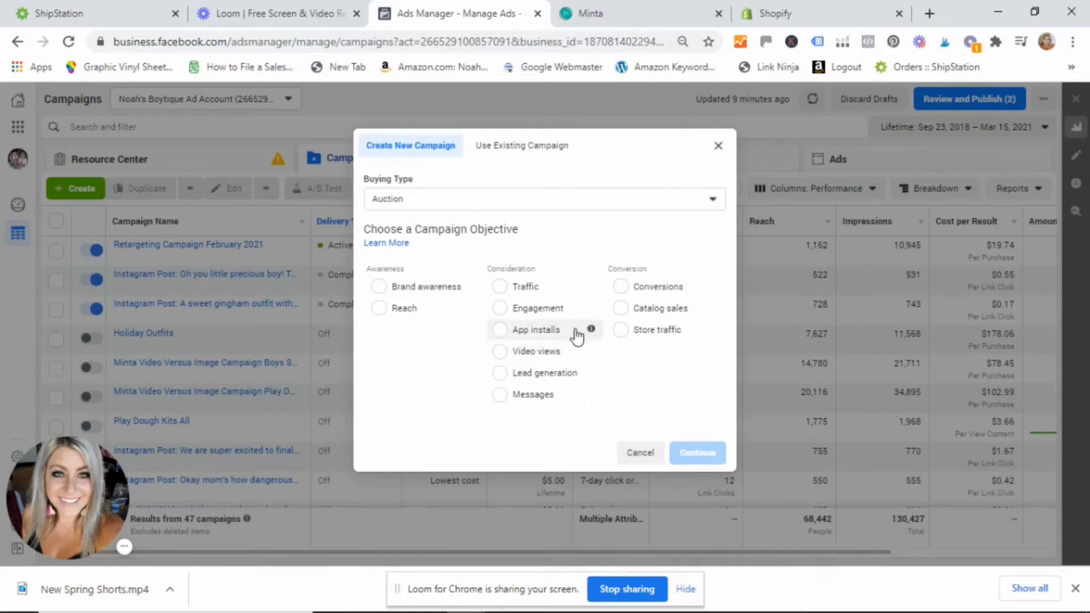
left_click(620, 287)
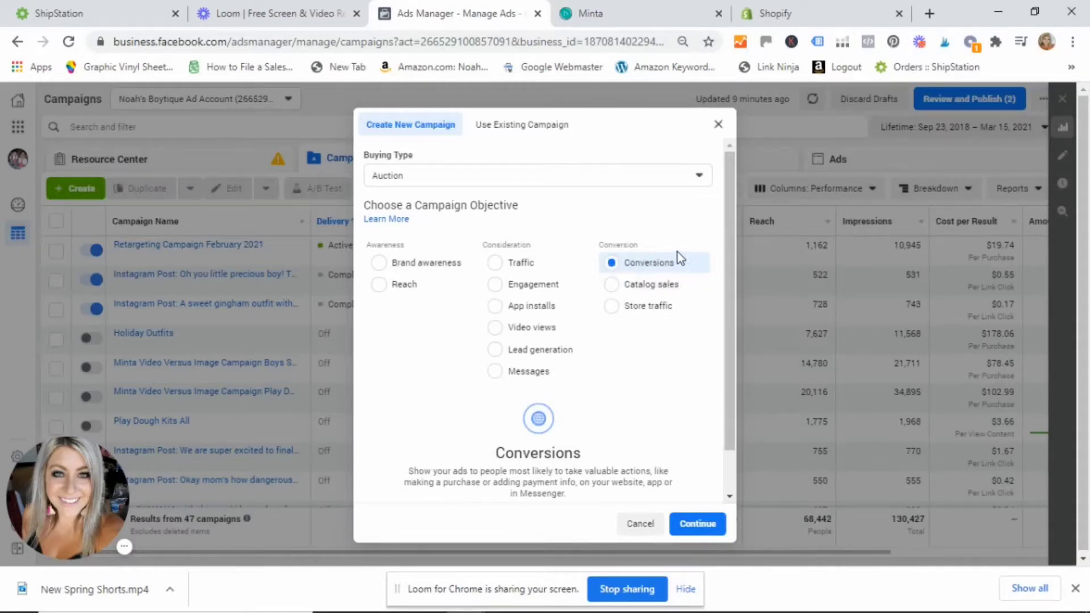
left_click(689, 523)
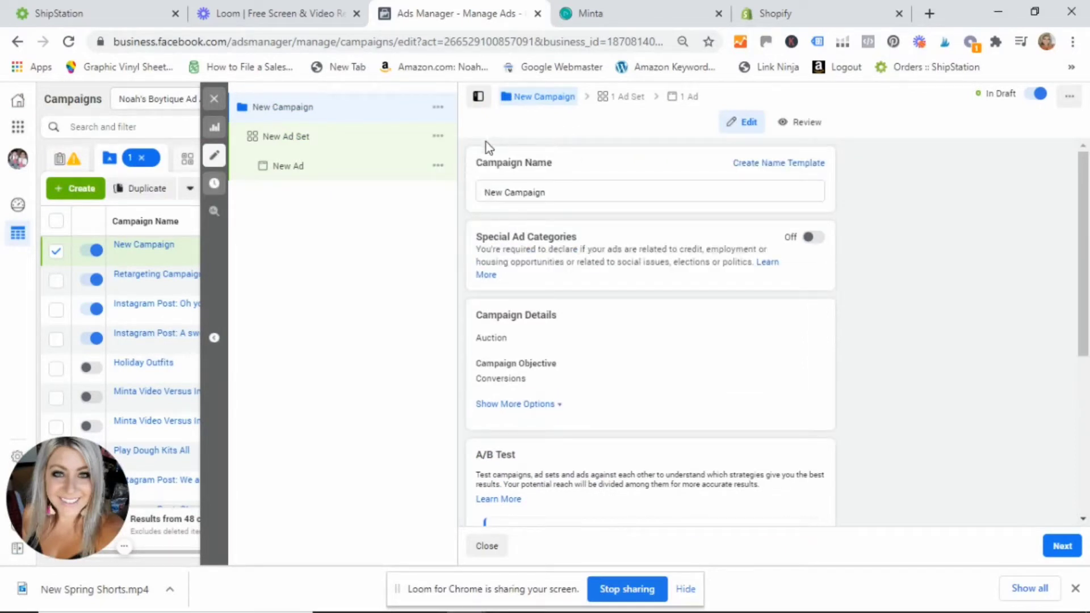
Step: Name the campaign "Minta Video Spring Shorts New Arrivals"
left_click(586, 191)
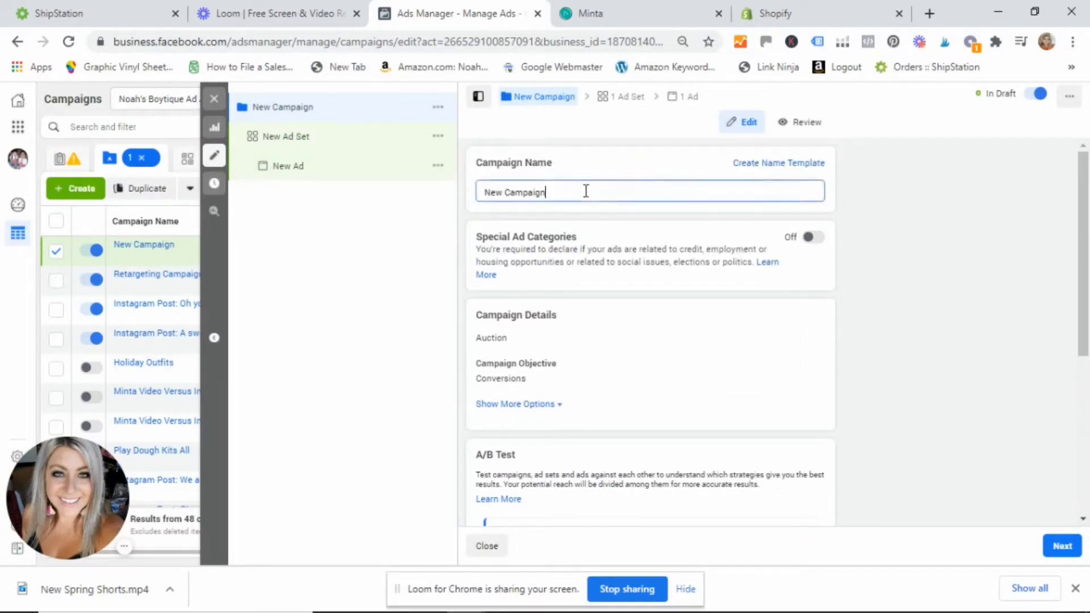
left_click_drag(586, 192, 469, 193)
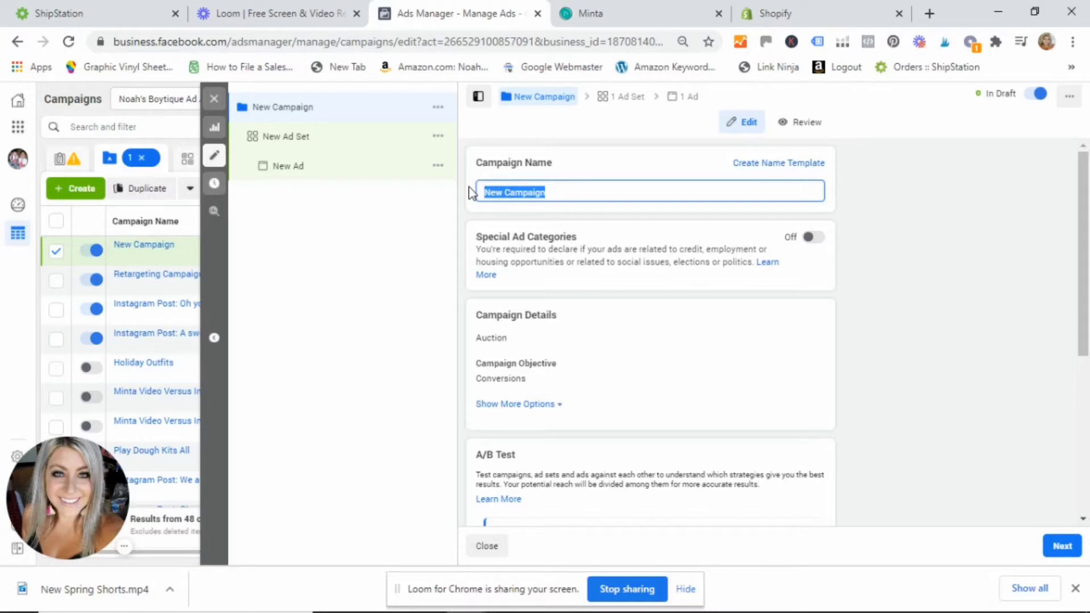
type("Minta")
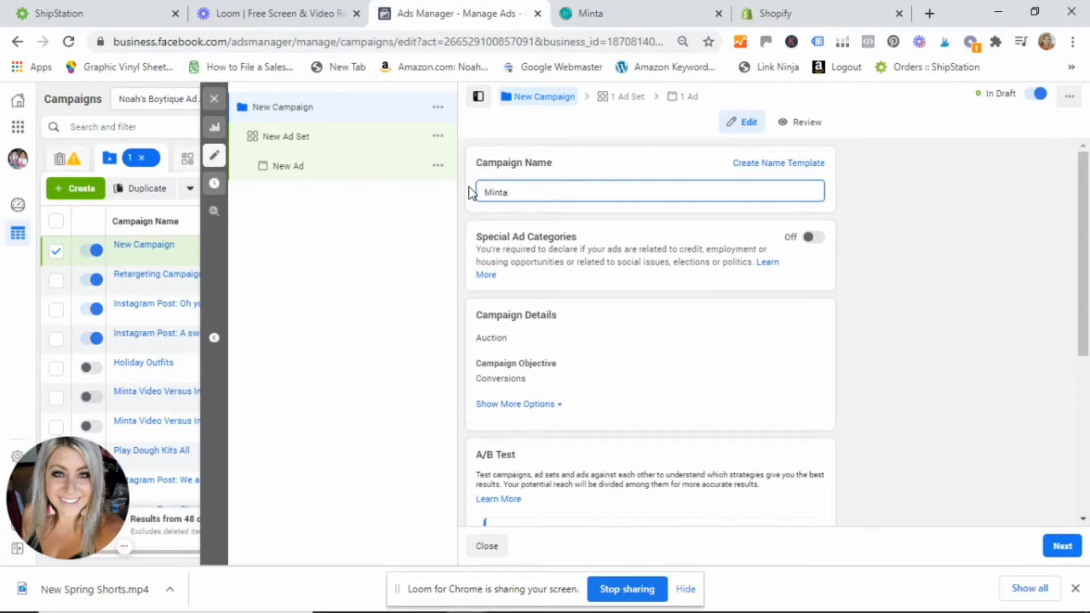
type(" Video")
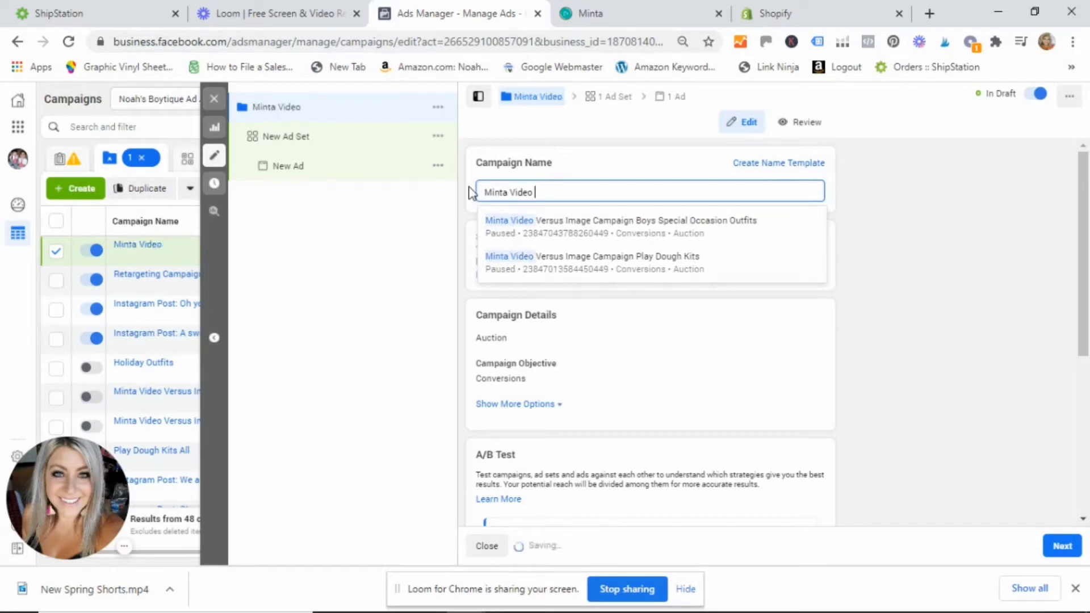
type(" Spring Short")
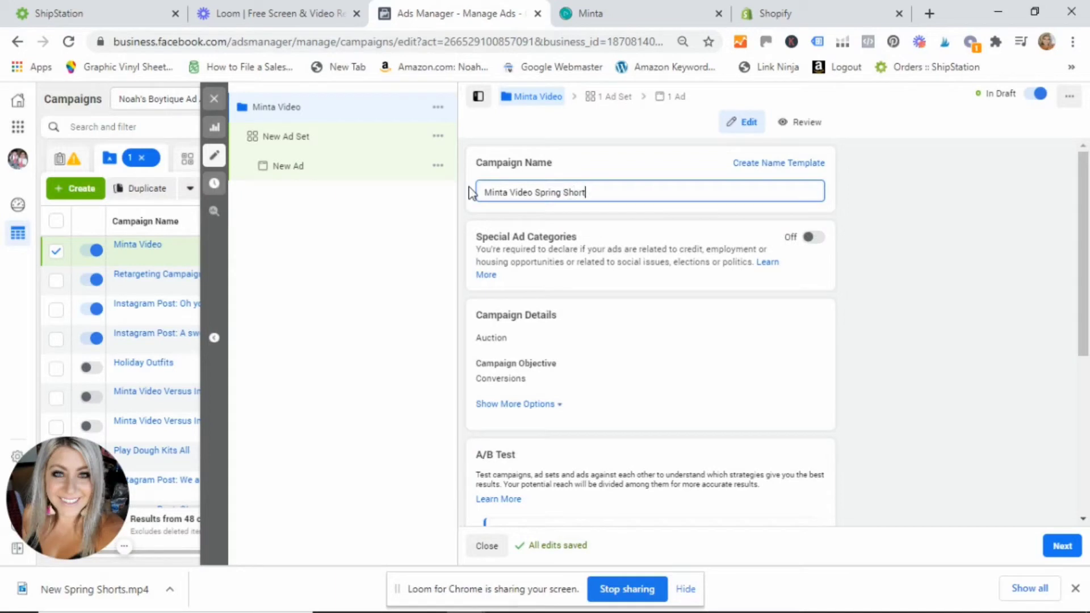
type("s New A")
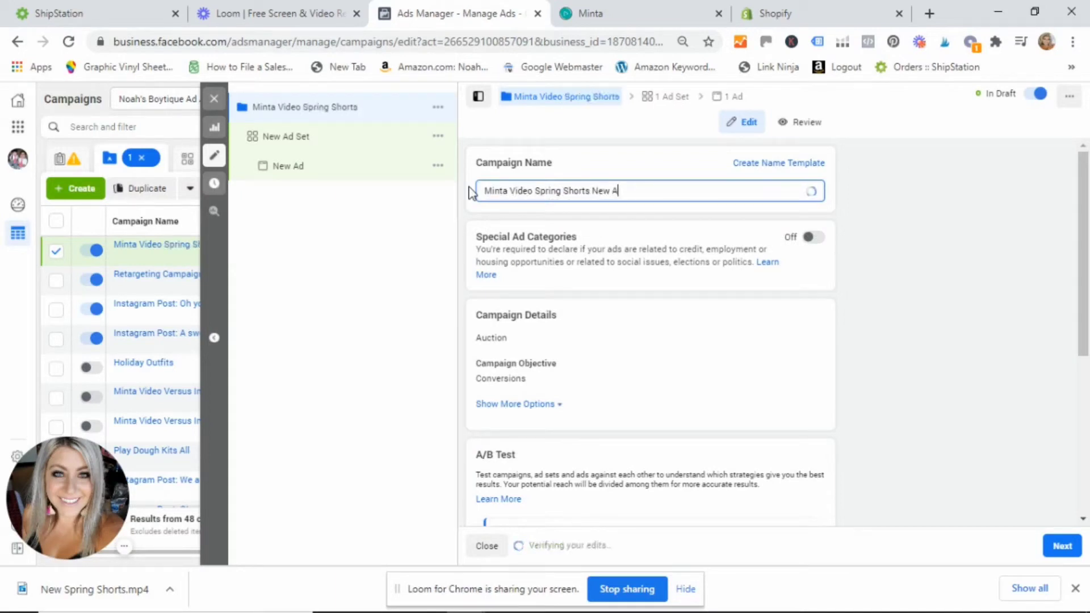
type("rrivals")
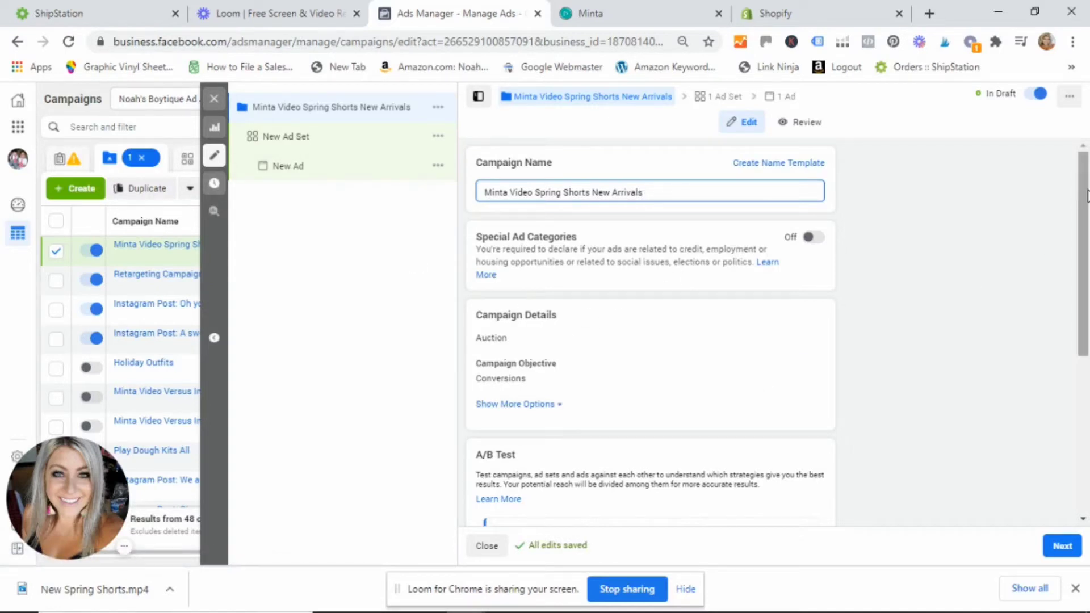
Step: Turn on Campaign Budget Optimization for the campaign
left_click_drag(1087, 196, 1088, 369)
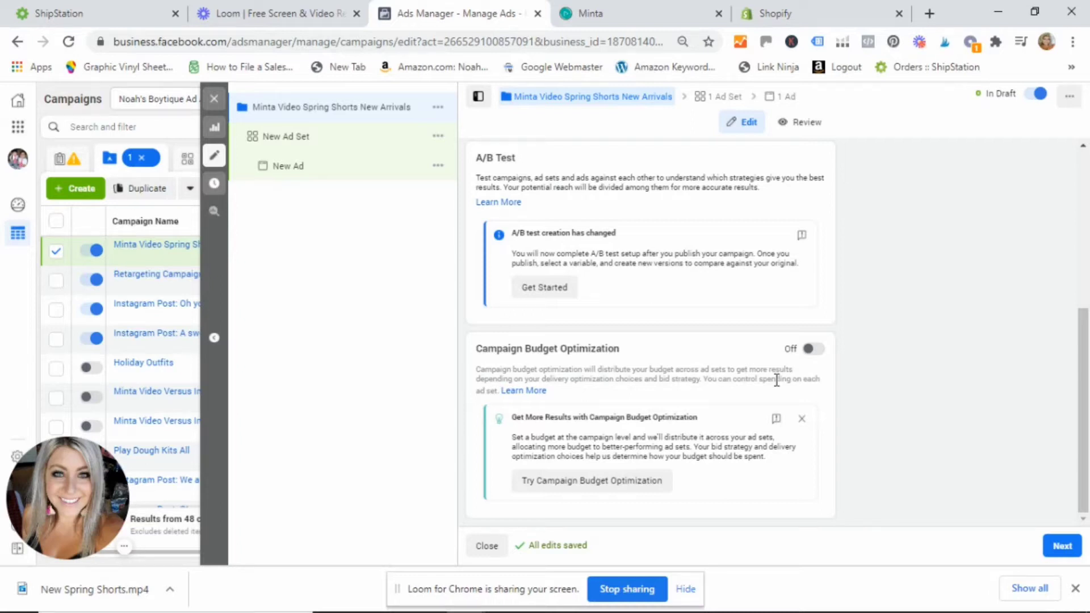
left_click(816, 350)
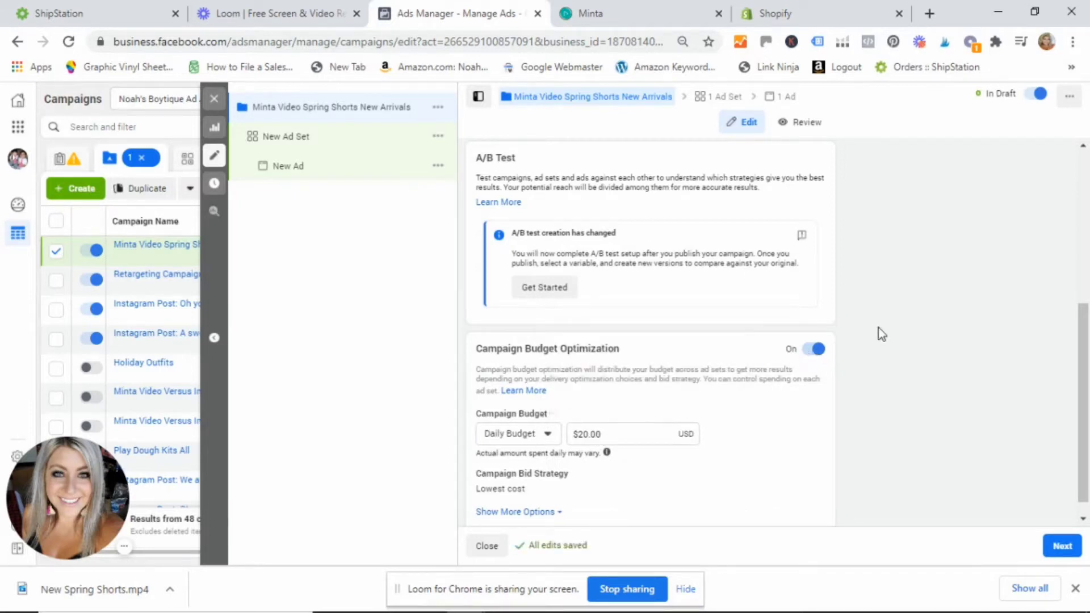
Step: Turn off Campaign Budget Optimization for the campaign and continue to its ad set
left_click(814, 349)
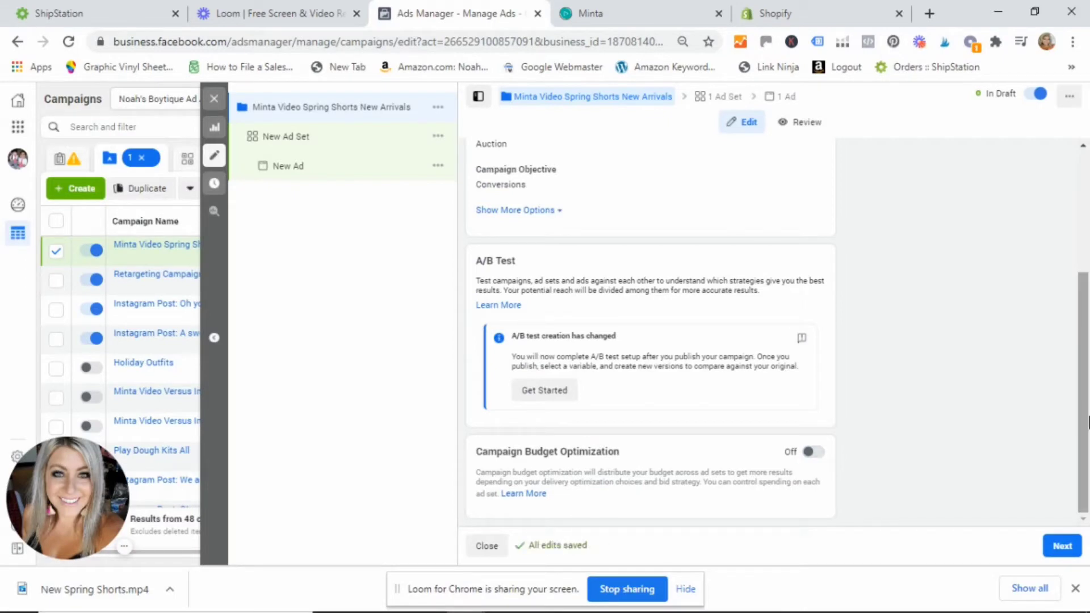
left_click(1063, 547)
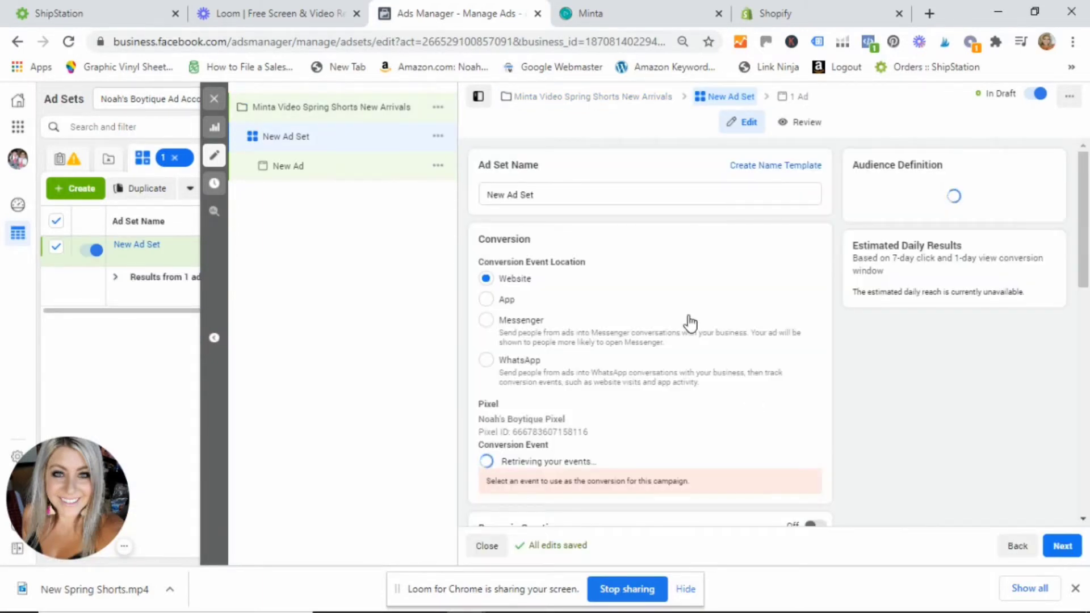
Step: Name the ad set "Minta Video Spring Shorts New Arrivals"
left_click_drag(549, 194, 457, 199)
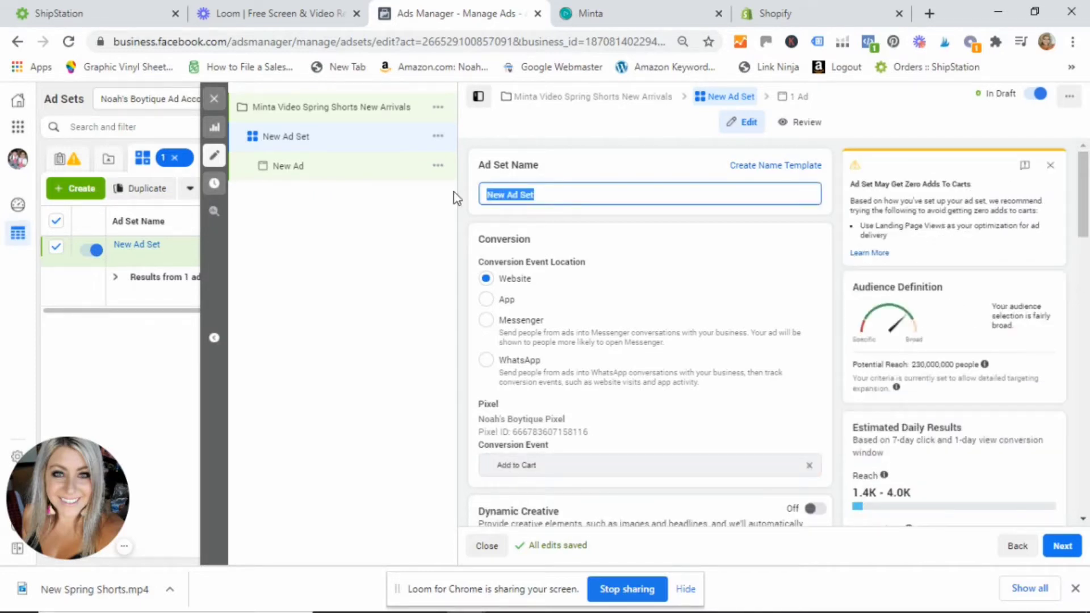
type("Minta")
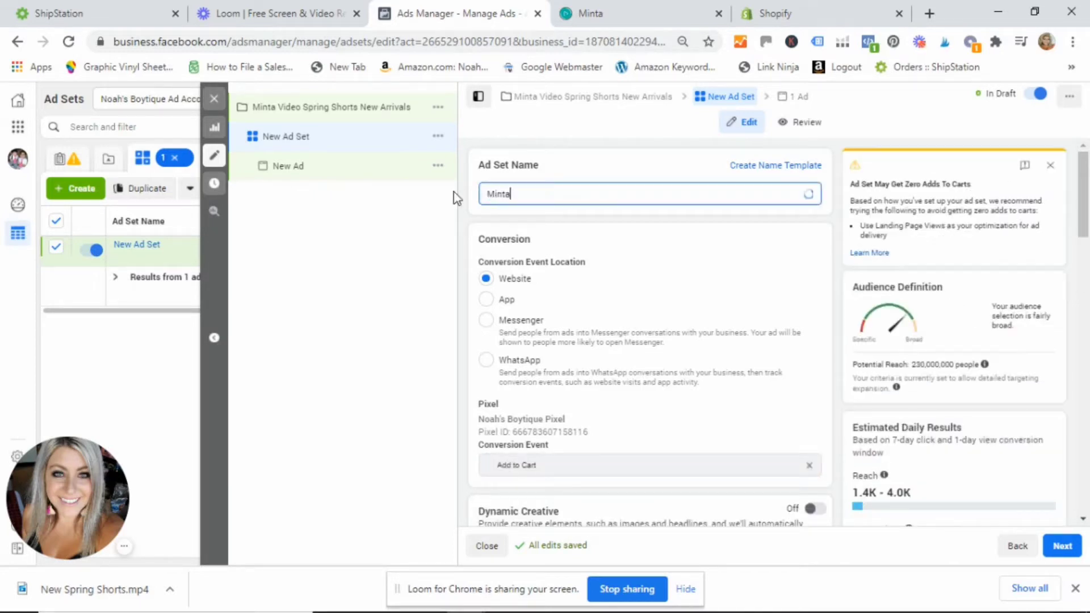
type(" Video")
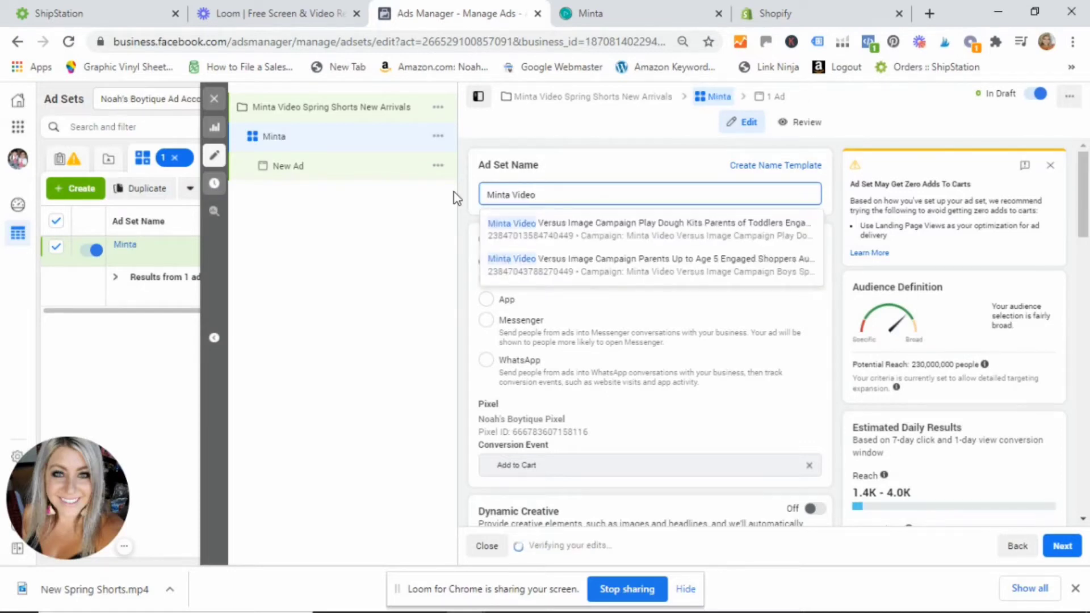
type(" Spri")
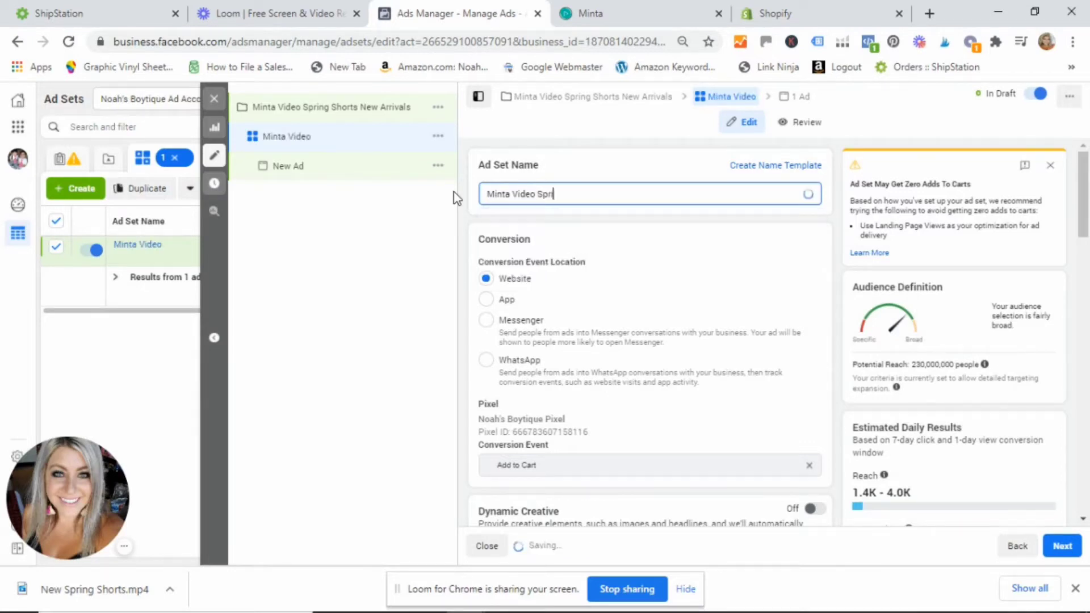
type("ng Shorts N")
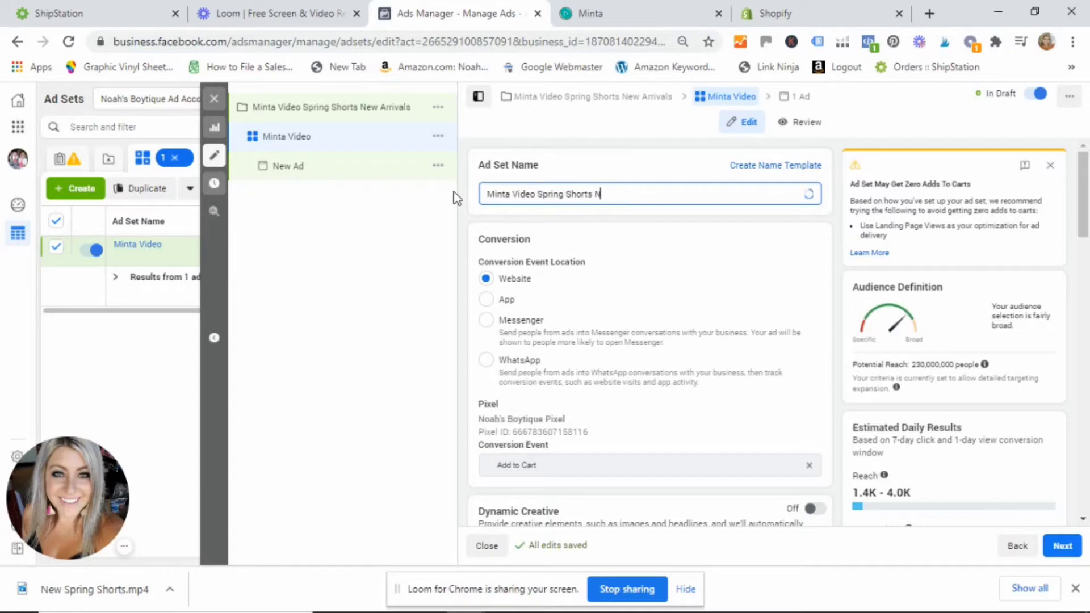
type("ew Arrivals")
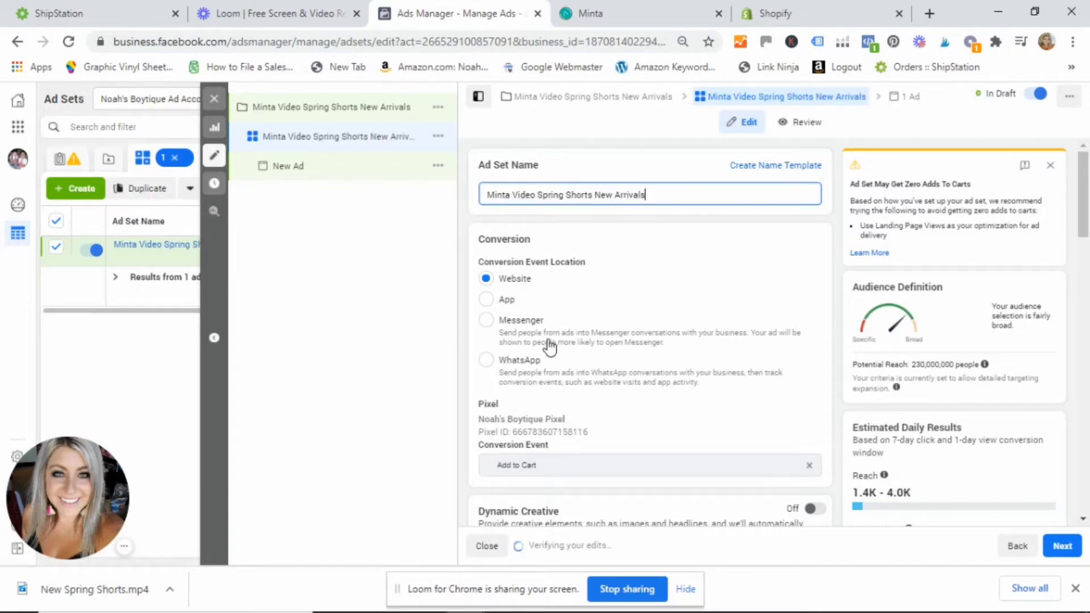
Step: Change the ad set's conversion event to Purchase
left_click(1086, 170)
left_click_drag(1086, 171, 1086, 181)
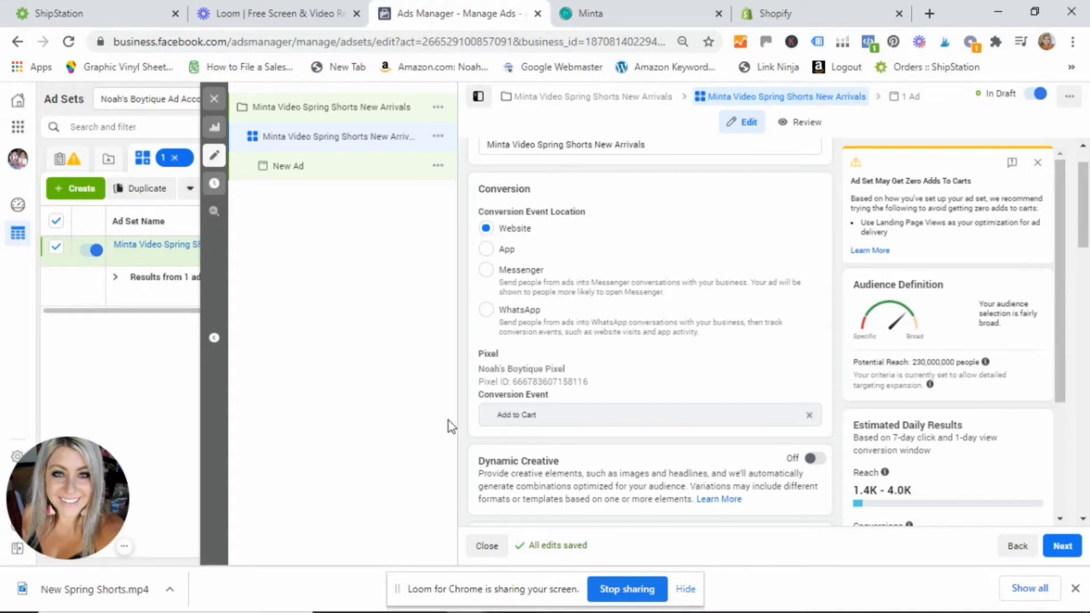
left_click_drag(1085, 191, 1087, 213)
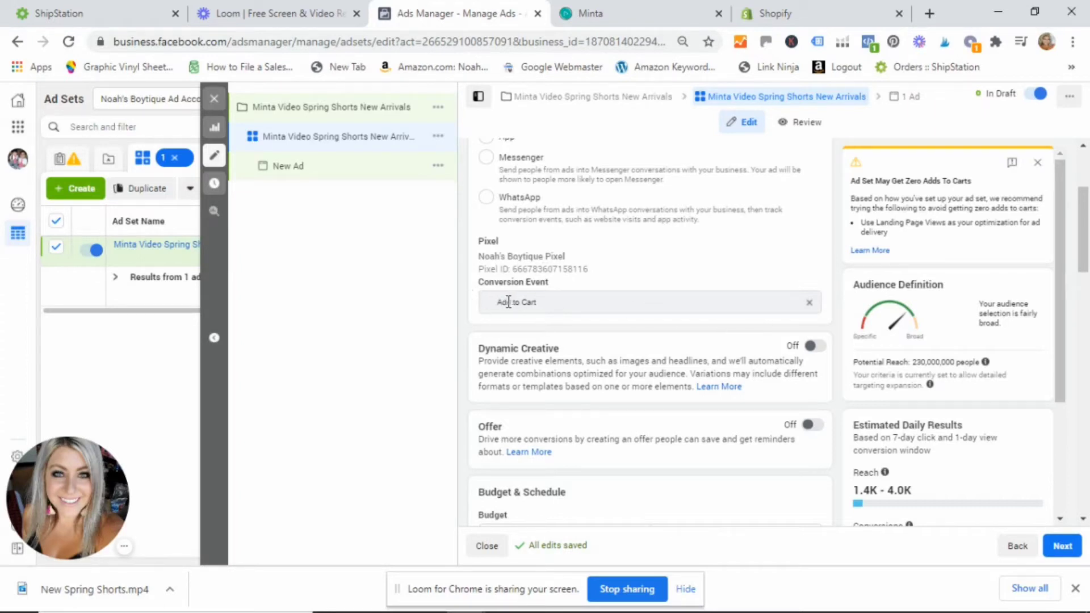
left_click(809, 304)
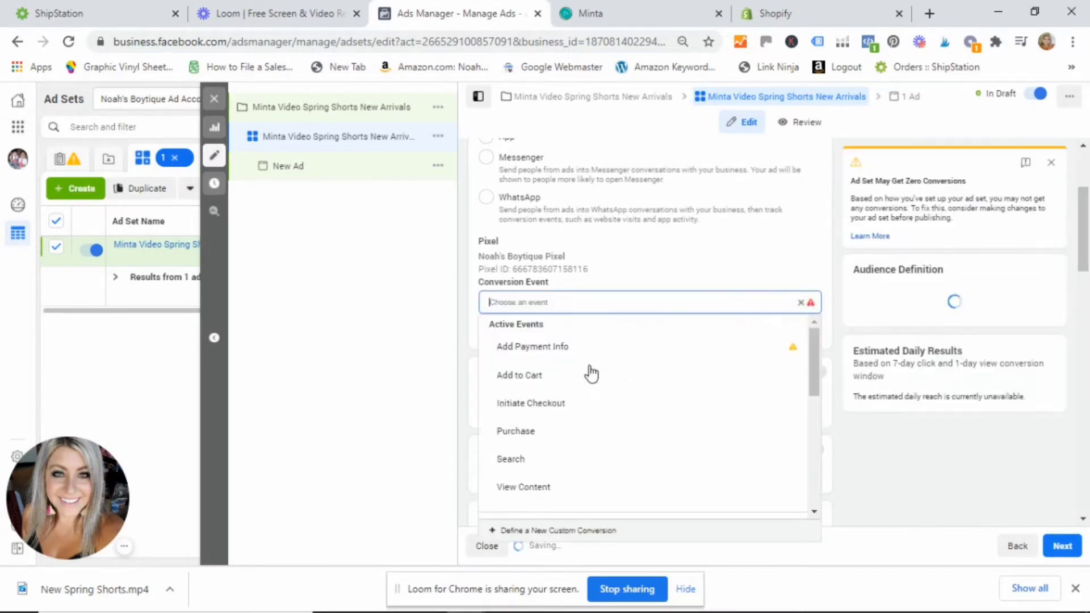
left_click(514, 431)
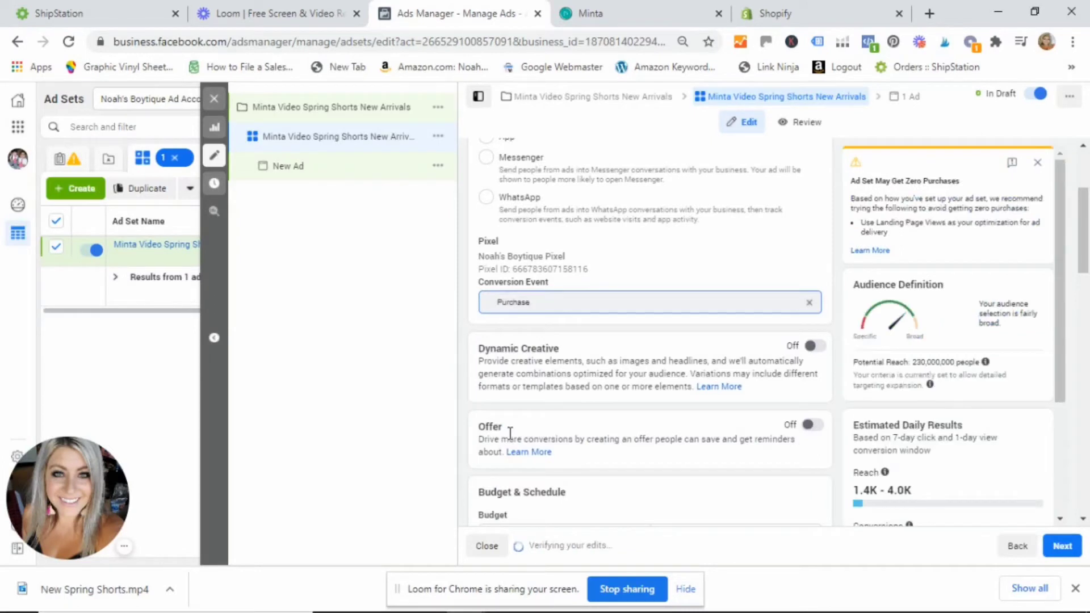
Step: Give the ad set's schedule an end date of 3/18/2021
right_click(1087, 211)
left_click(1086, 212)
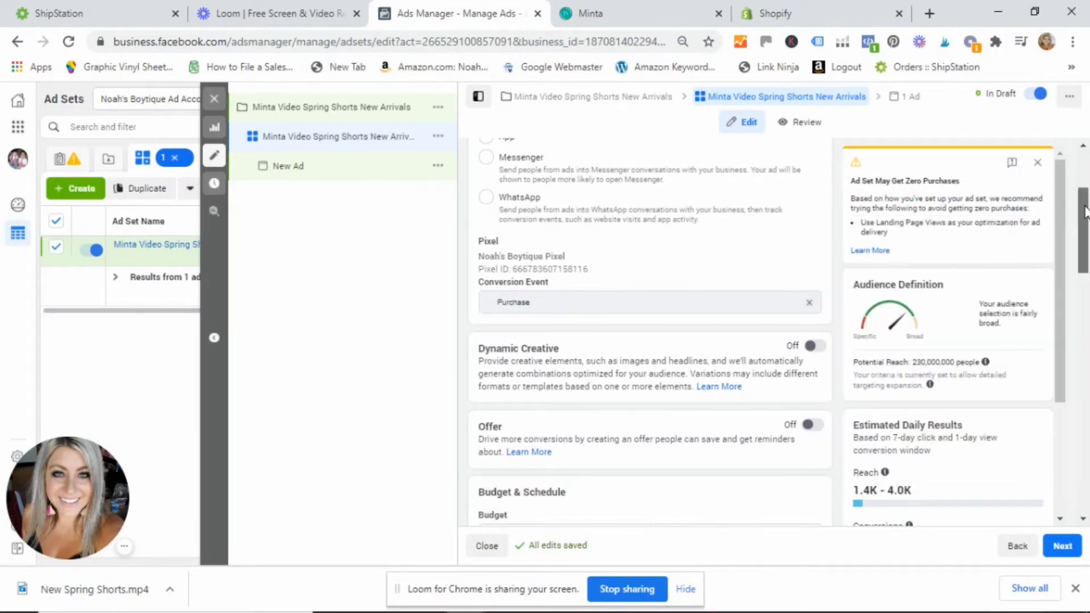
left_click_drag(1084, 212, 1086, 287)
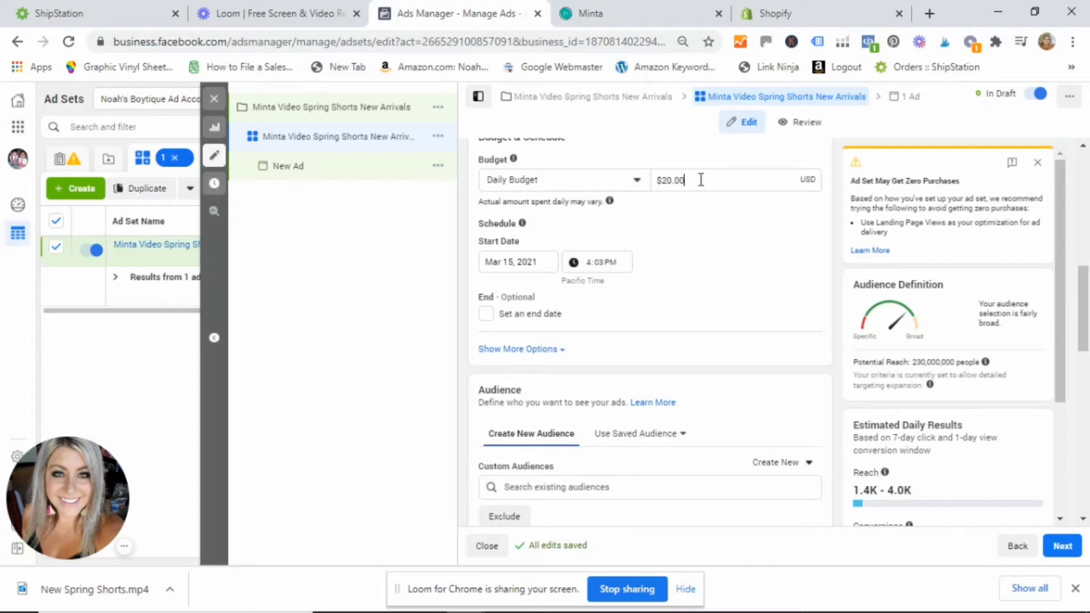
left_click_drag(699, 179, 648, 183)
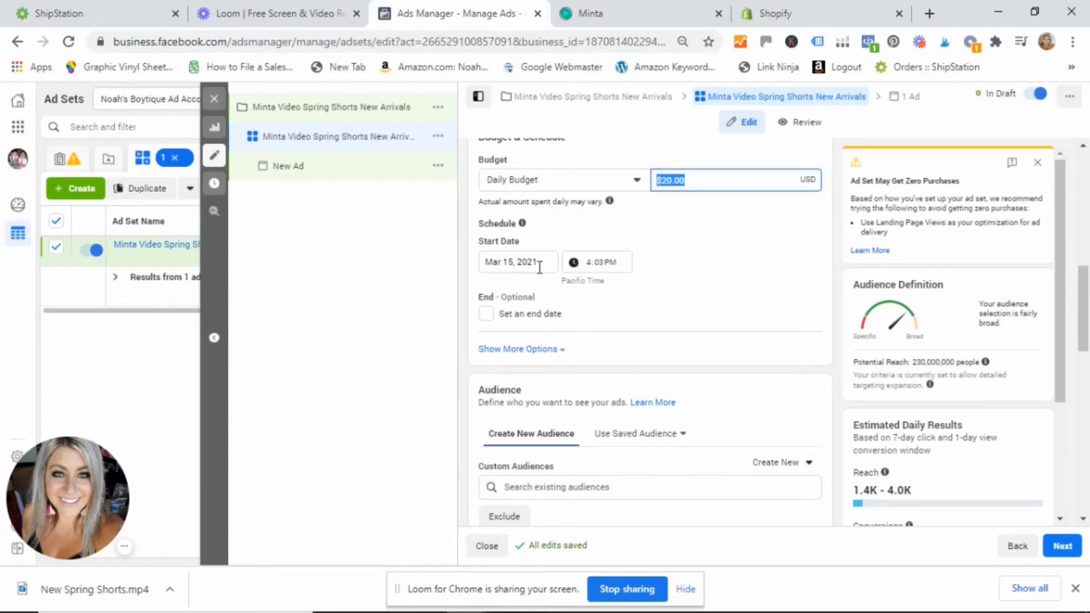
left_click(487, 317)
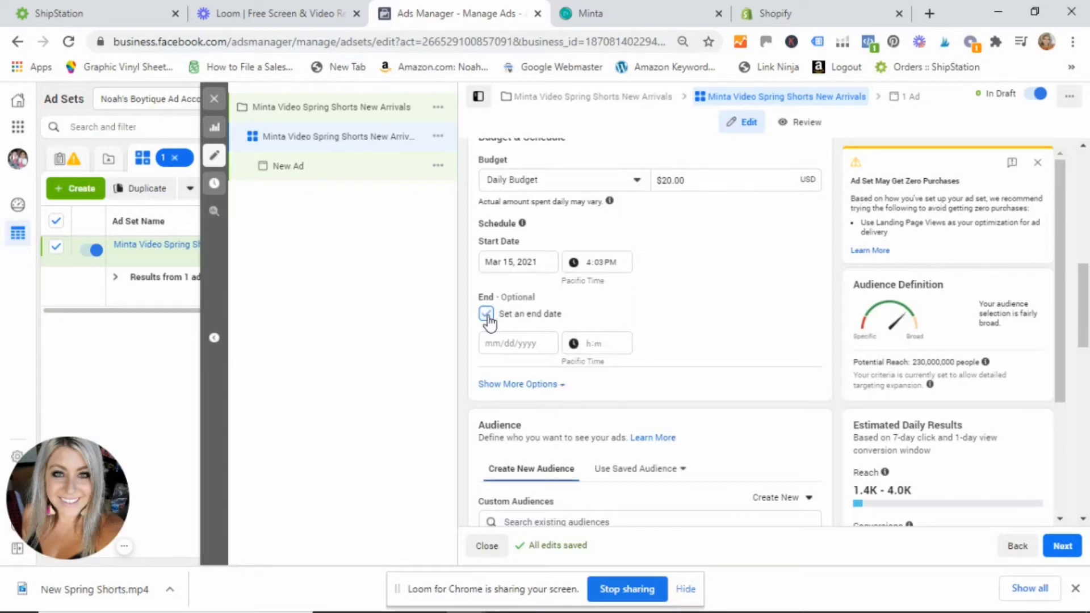
left_click(513, 342)
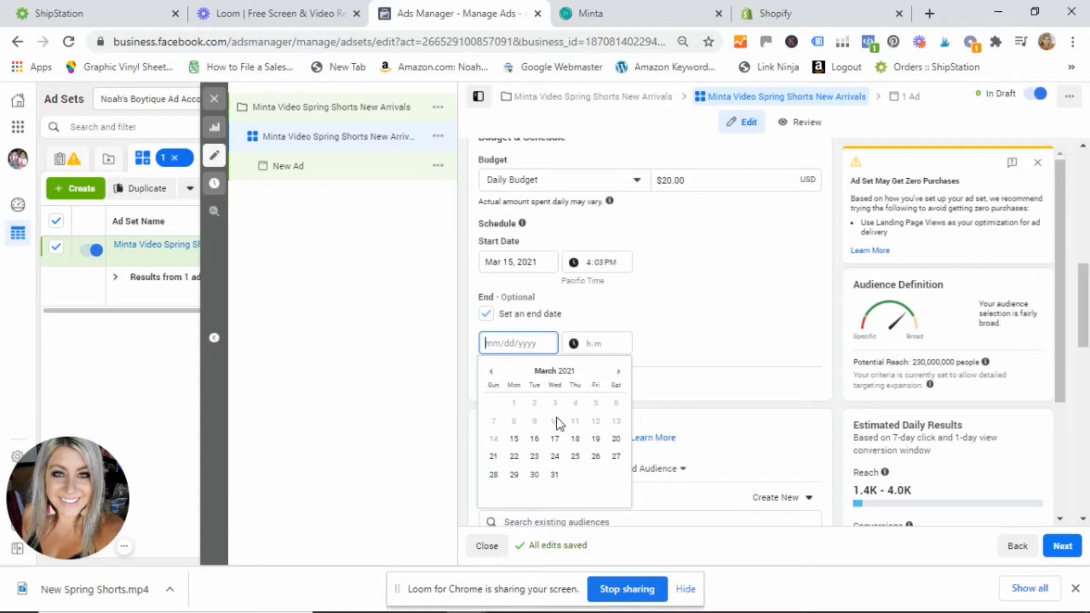
left_click(576, 439)
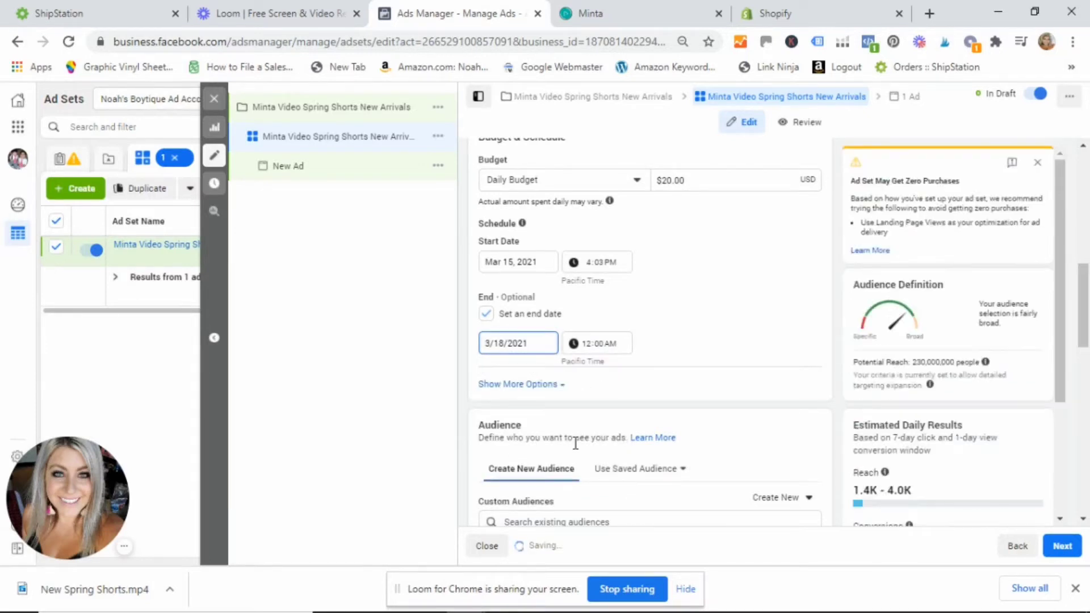
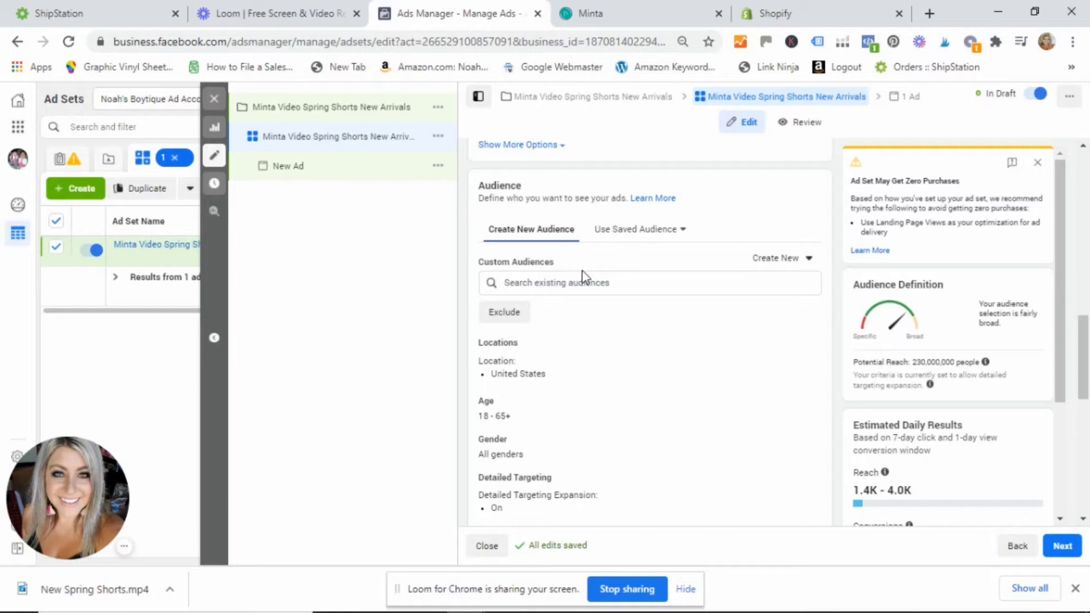
Step: Apply the saved audience "Parents of 0-2 years old and gymboree" to the ad set
left_click(631, 233)
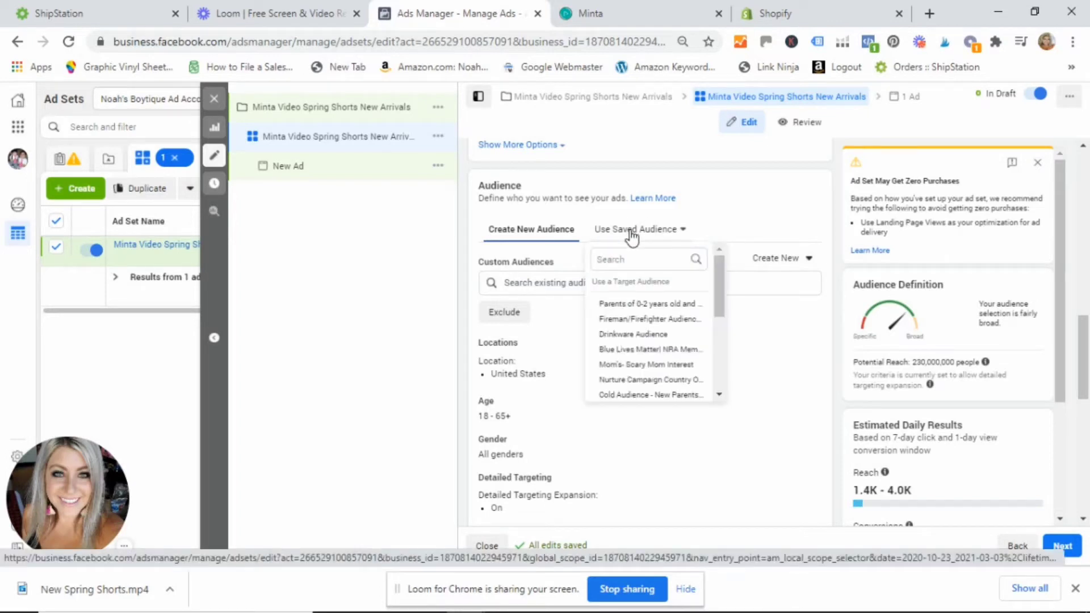
left_click(626, 306)
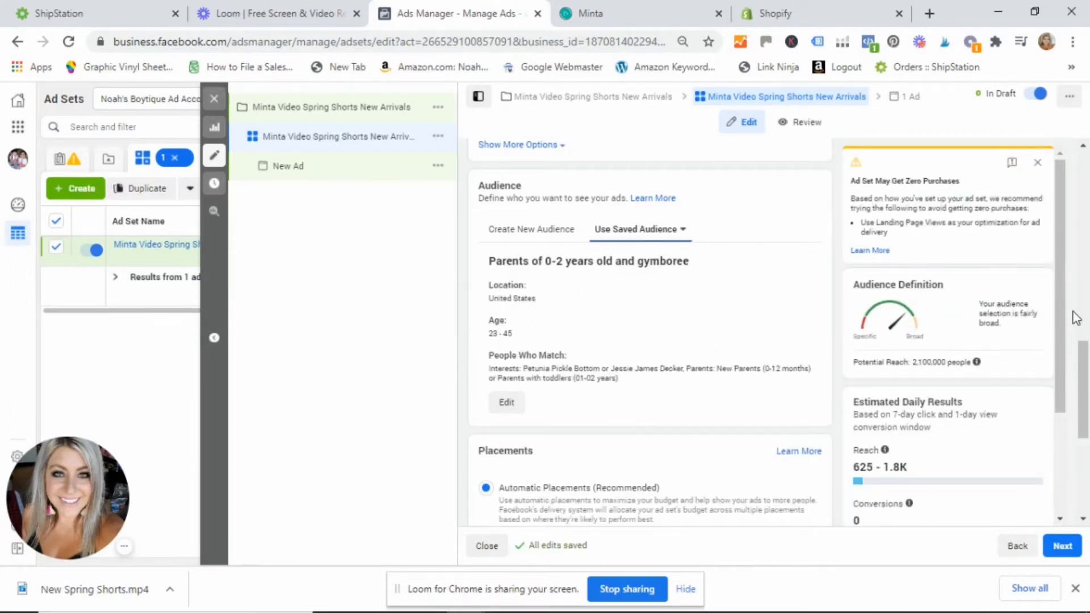
right_click(1071, 352)
key("Escape")
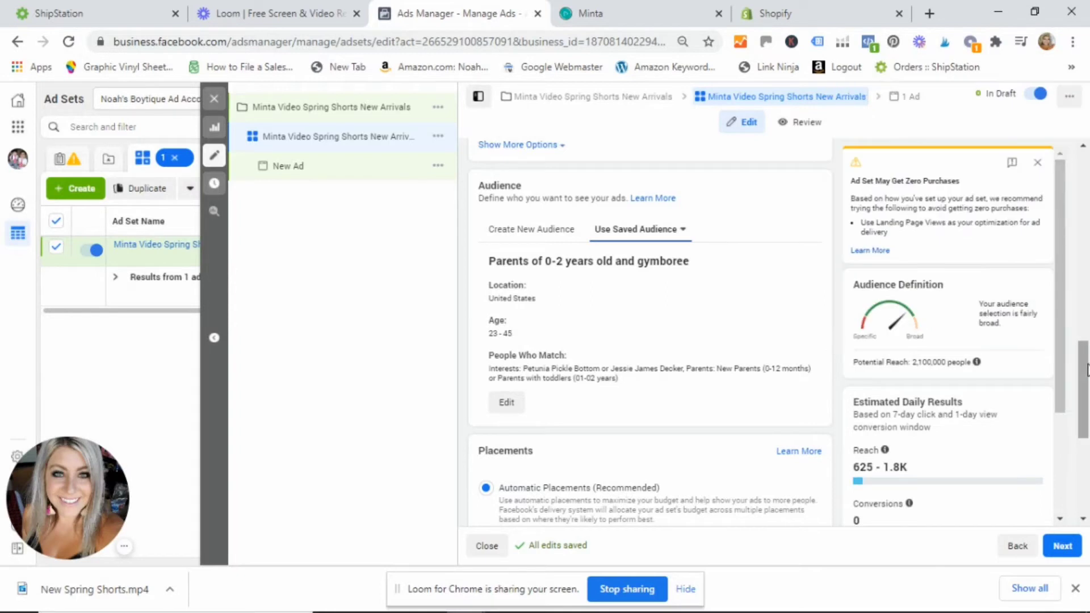
Step: Try Manual Placements for the ad set and inspect the individual placements listed under Feeds
right_click(1087, 428)
key("Escape")
left_click_drag(1087, 429, 1085, 500)
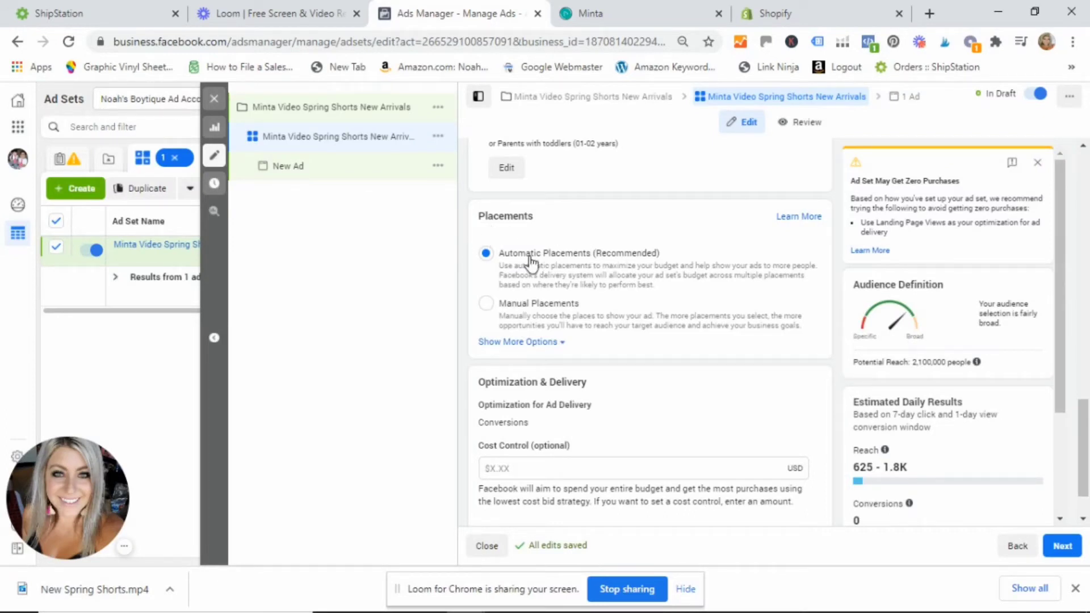
left_click(487, 306)
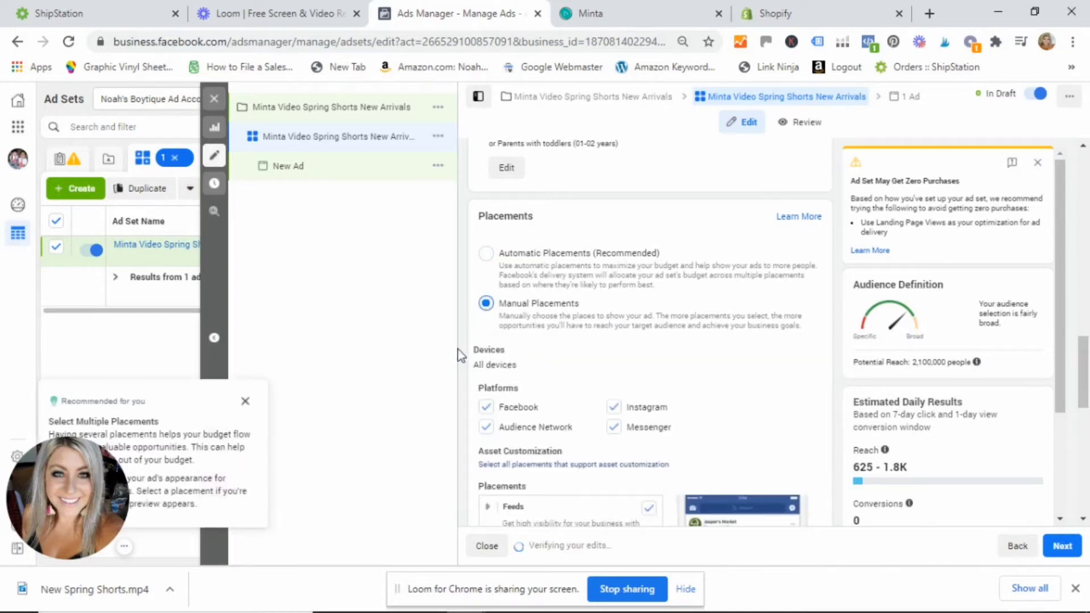
left_click_drag(1063, 263, 1065, 297)
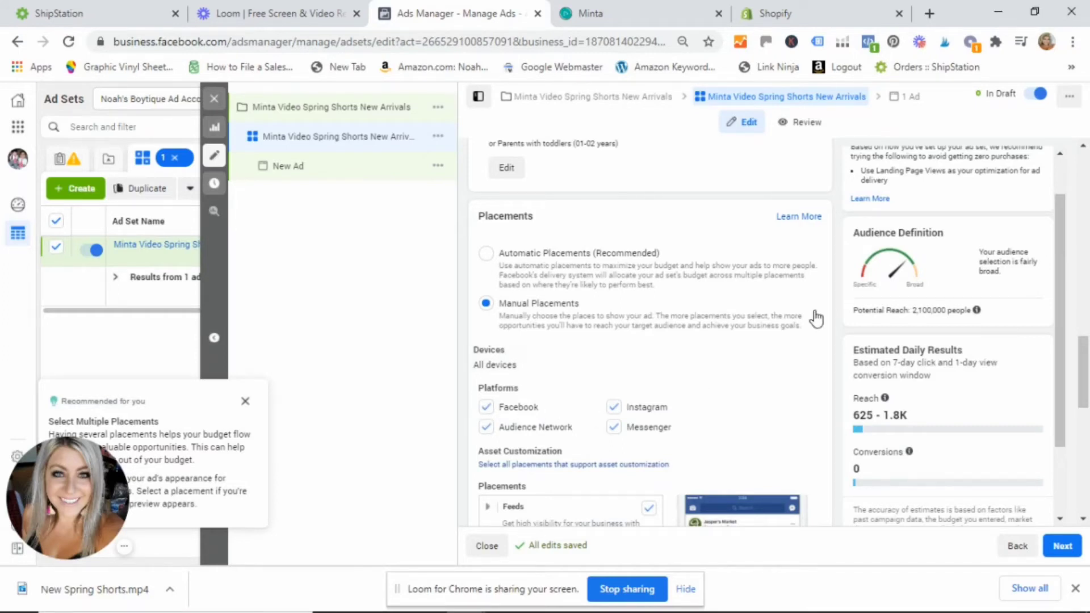
right_click(1082, 363)
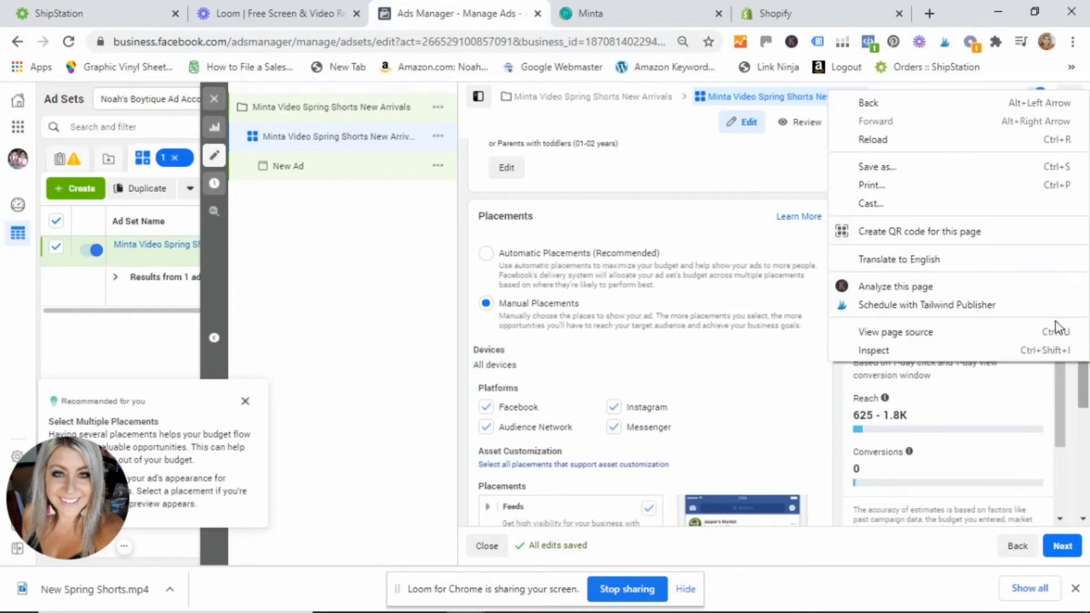
left_click(1066, 374)
scroll(1064, 445, "down", 2)
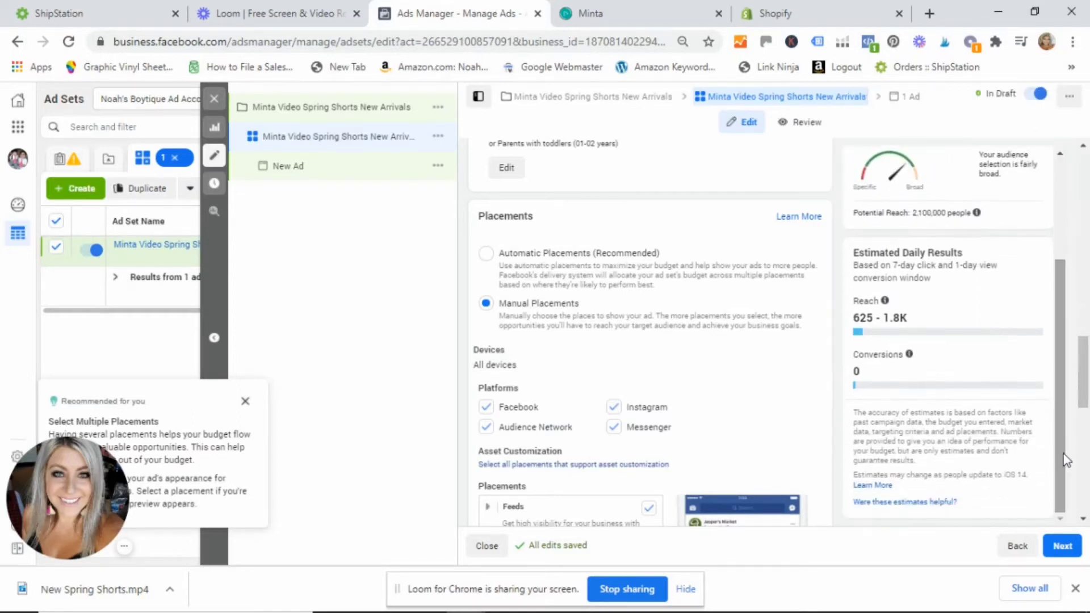
left_click_drag(1088, 392, 1085, 428)
left_click(489, 319)
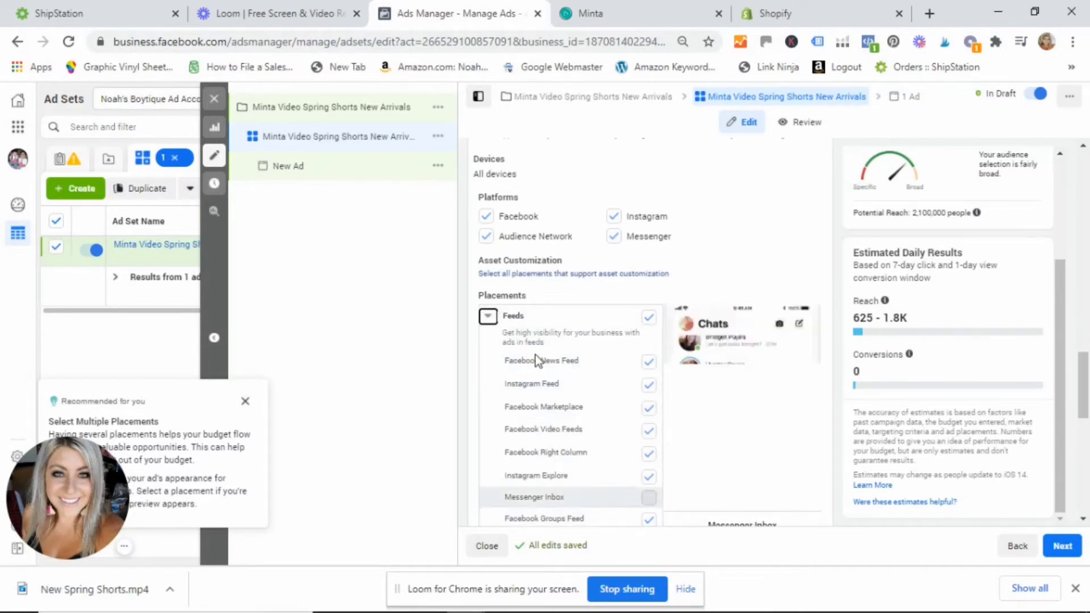
left_click(488, 318)
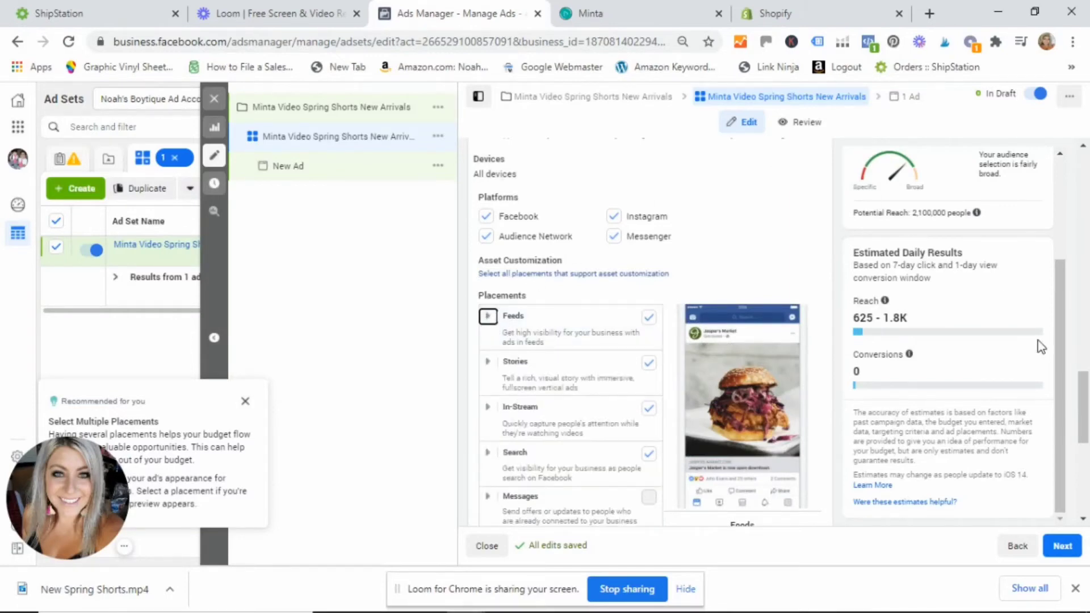
Step: Switch the ad set back to Automatic Placements and continue to the ad
left_click_drag(1056, 375, 1062, 330)
scroll(583, 330, "up", 5)
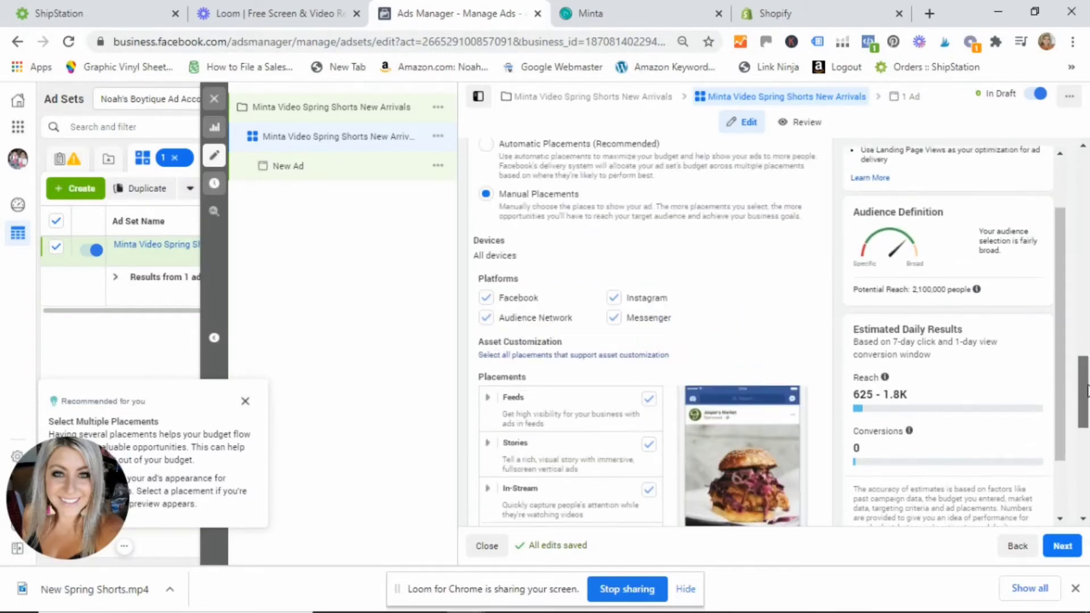
left_click(487, 313)
left_click_drag(1059, 437, 1059, 484)
left_click(1061, 558)
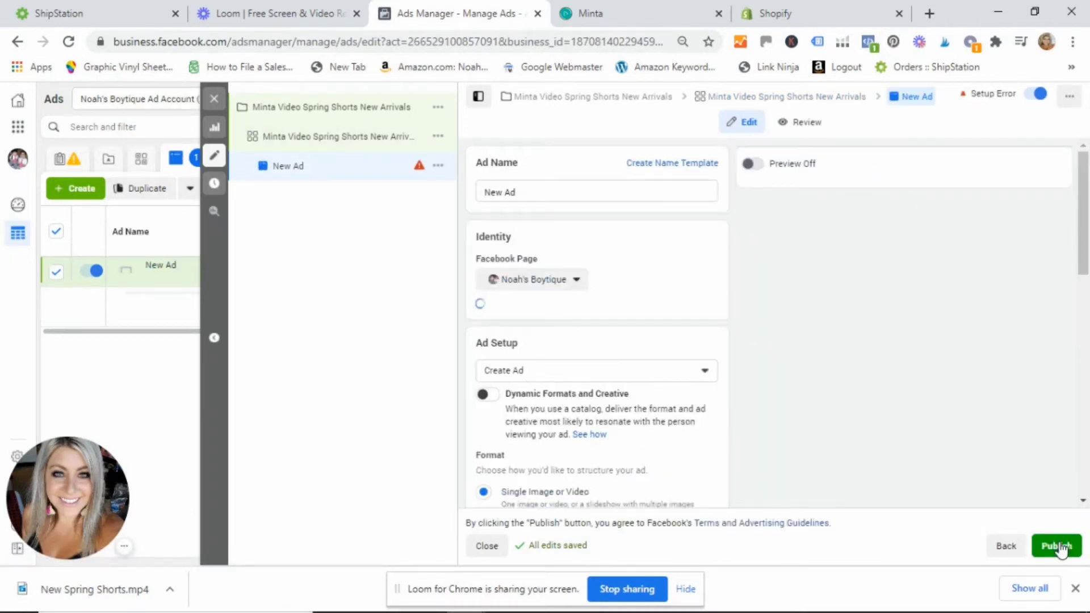
Step: Name the ad "Spring Printed Shorts New Arrivals"
triple_click(552, 193)
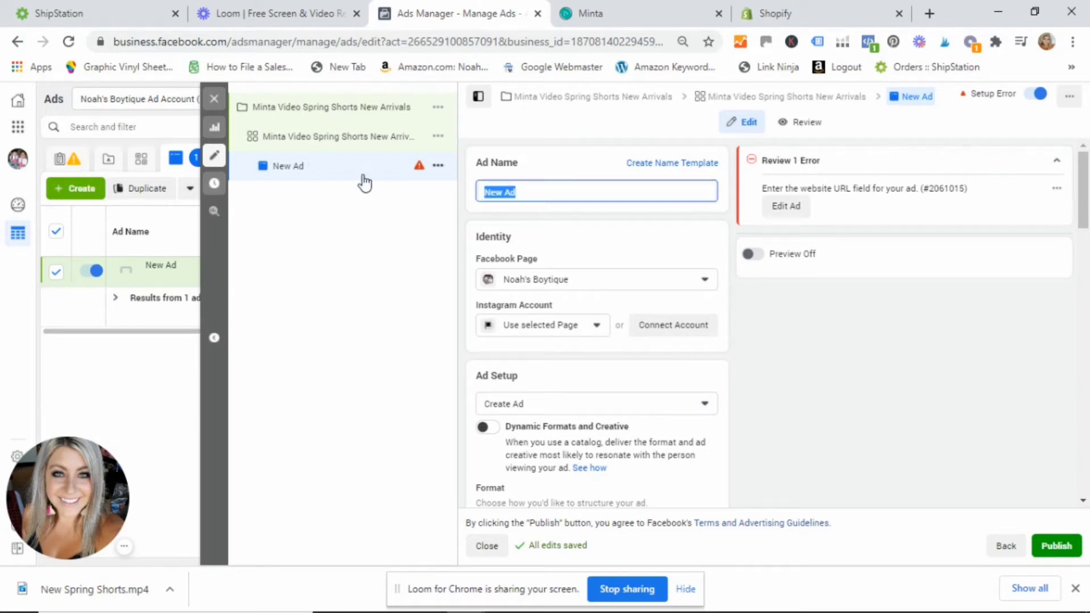
type("SPring")
key("BackSpace")
key("BackSpace")
type("pring Printed Shorts nE")
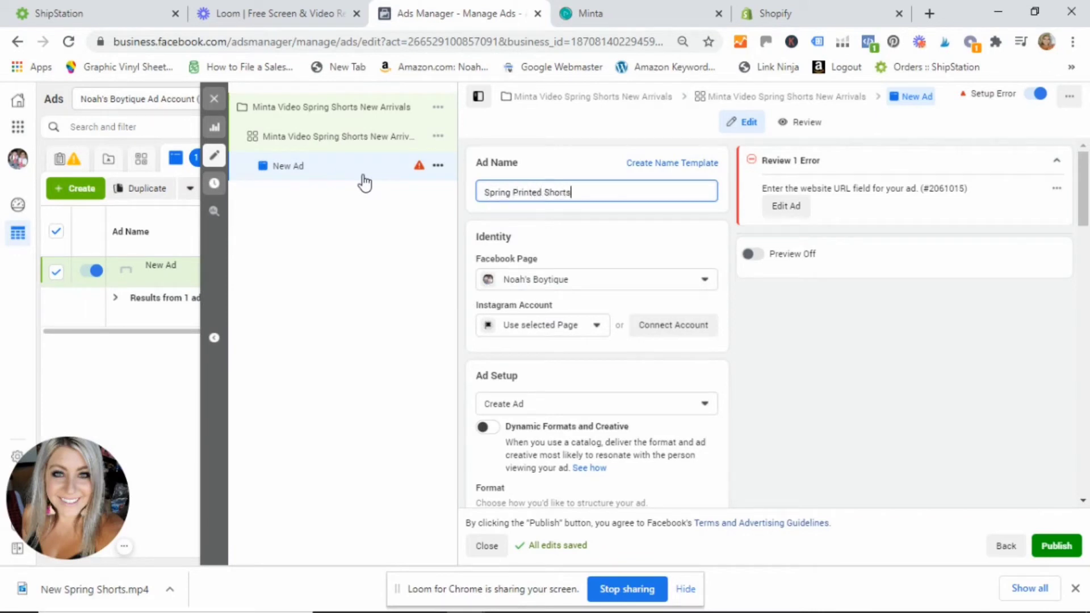
key("BackSpace")
key("BackSpace")
type("New Srriva")
key("BackSpace")
key("BackSpace")
key("BackSpace")
type("ivals")
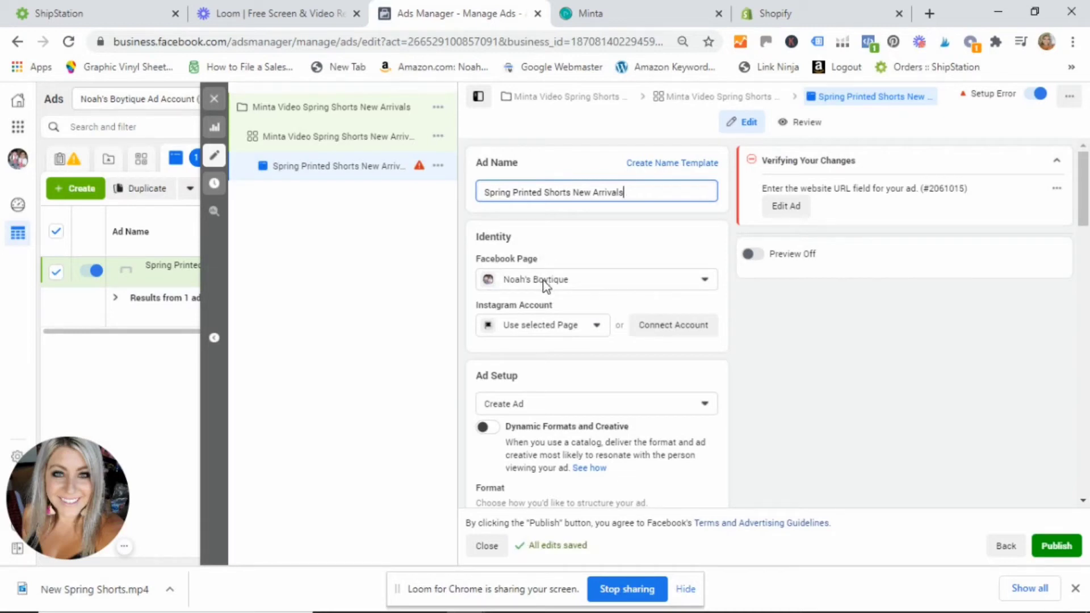
Step: Set the ad's Instagram account to noahsboytiques
left_click(523, 326)
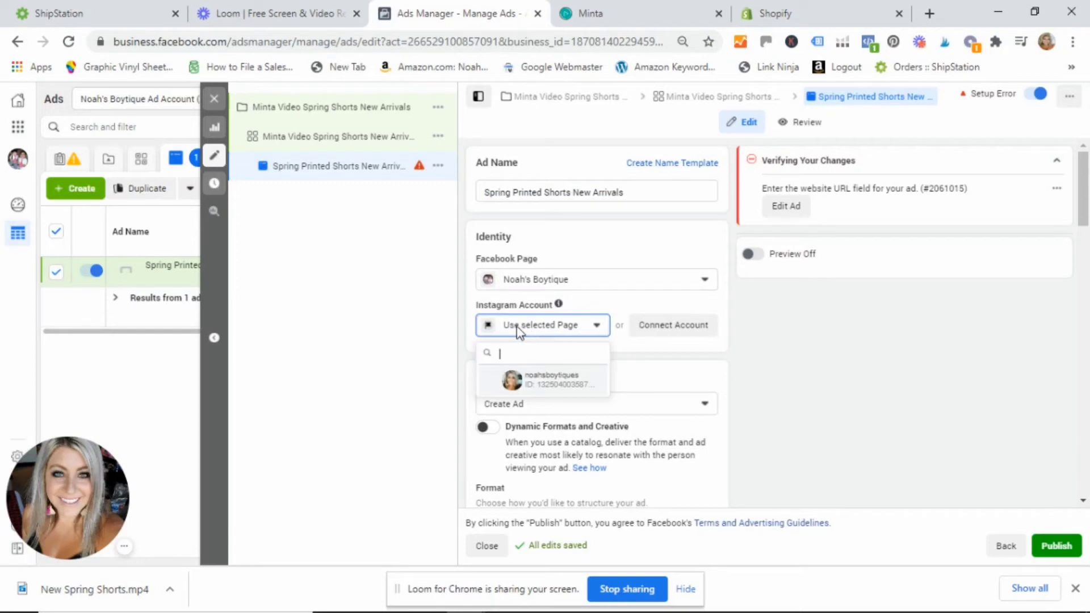
left_click(545, 381)
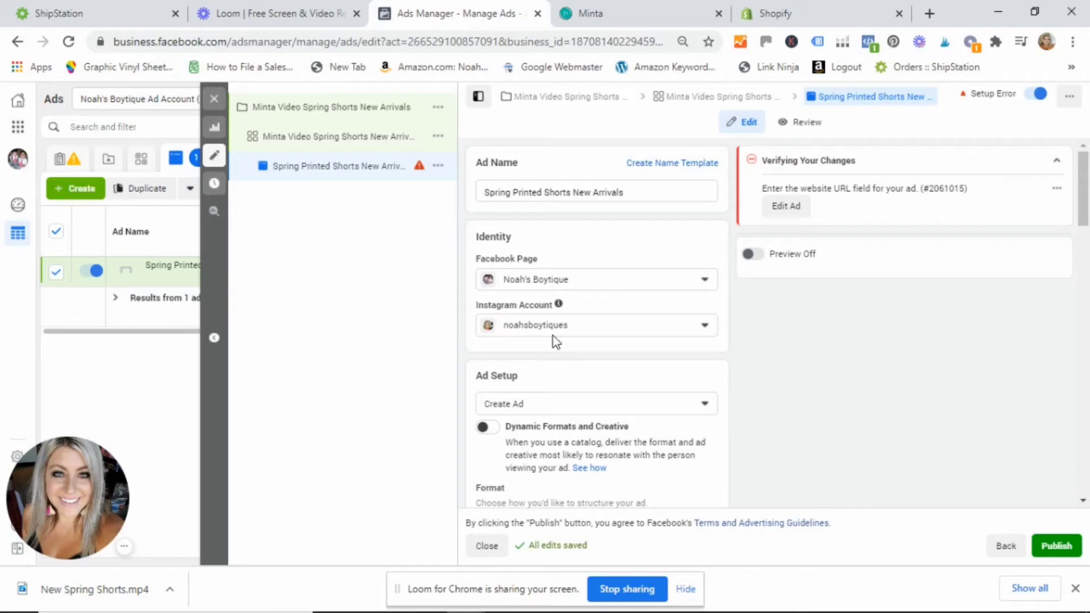
Step: Add video media to the ad creative by uploading New Spring Shorts.mp4 from the Facebook Ad Videos folder
left_click_drag(1086, 202, 1088, 241)
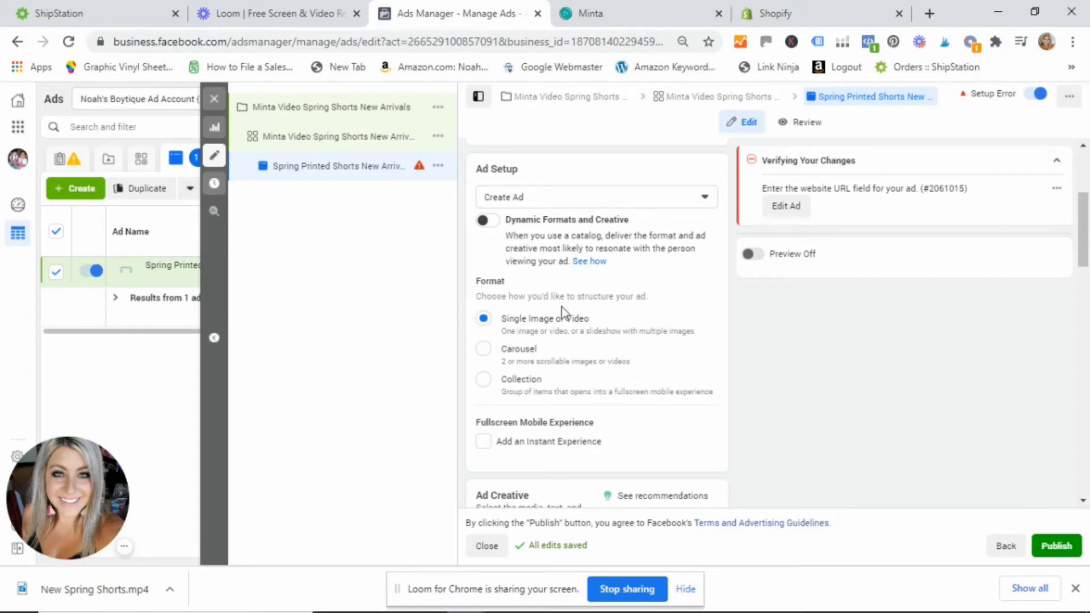
scroll(1085, 262, "down", 2)
left_click_drag(1088, 262, 1088, 307)
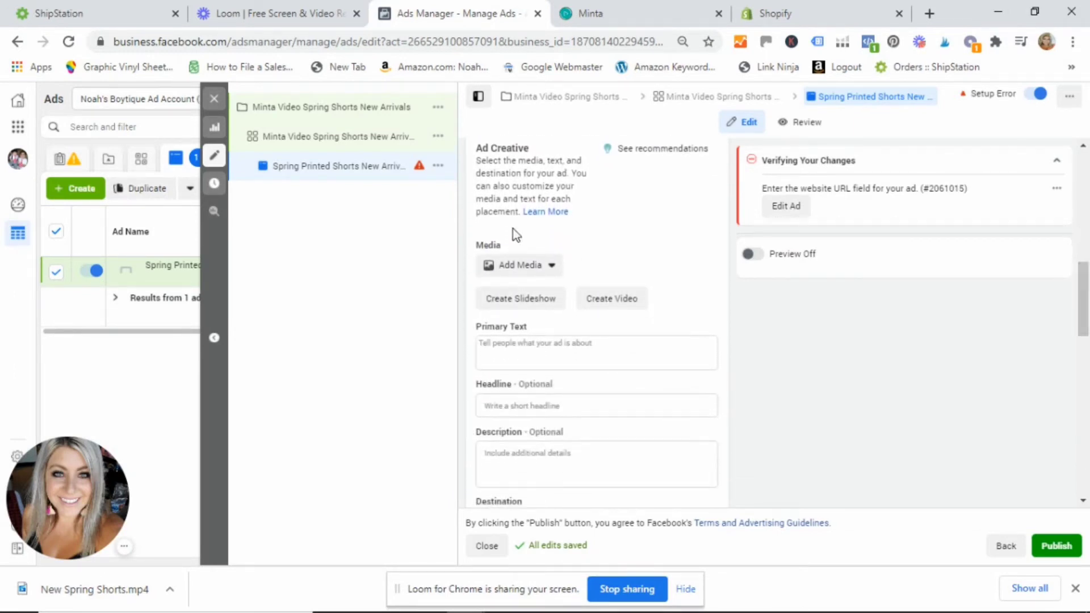
left_click(536, 268)
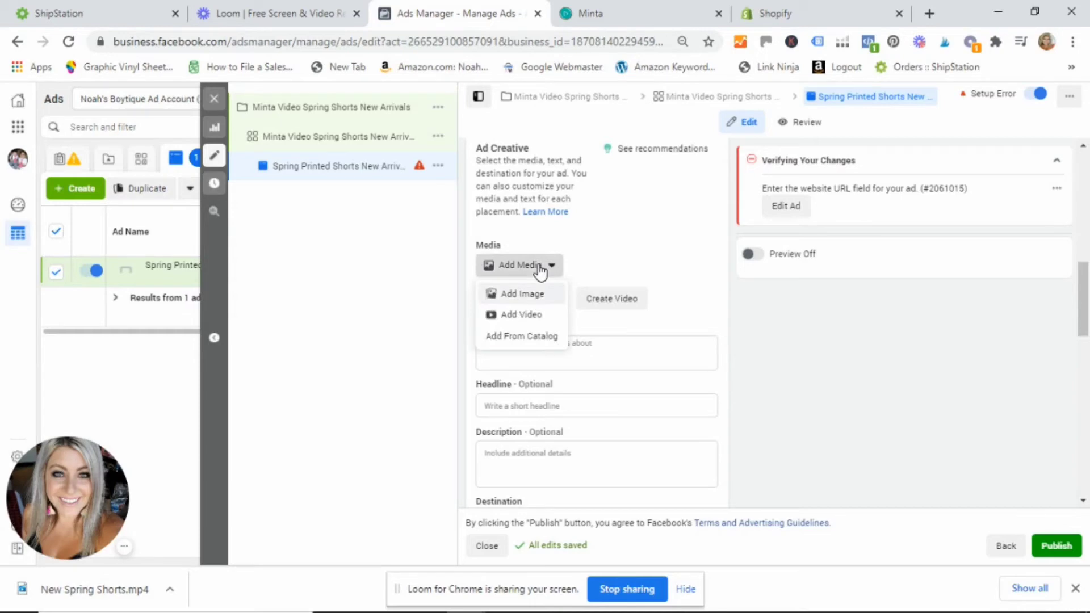
left_click(515, 316)
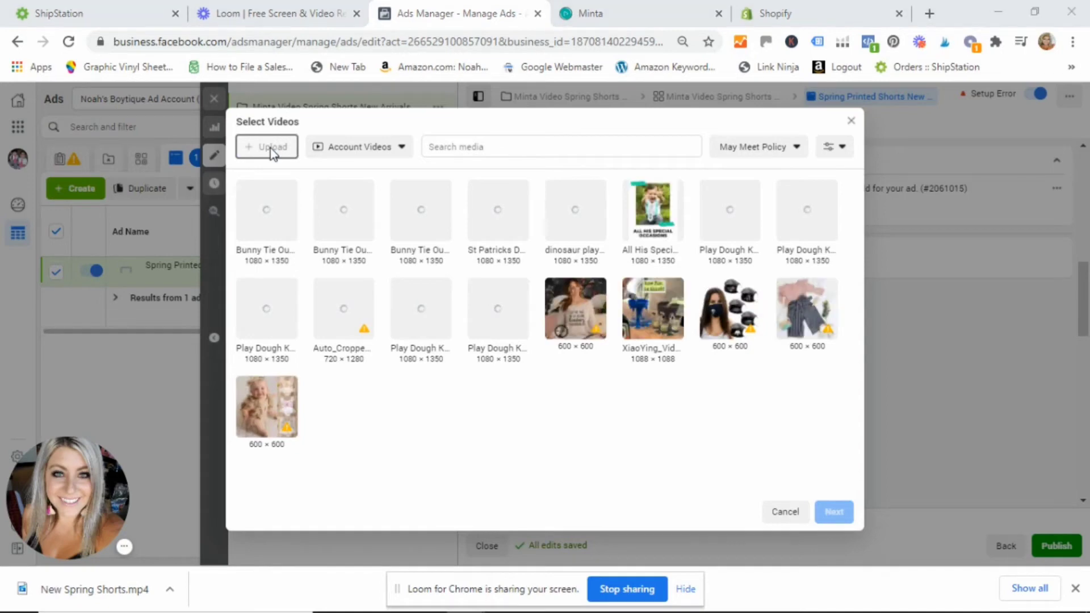
left_click(271, 148)
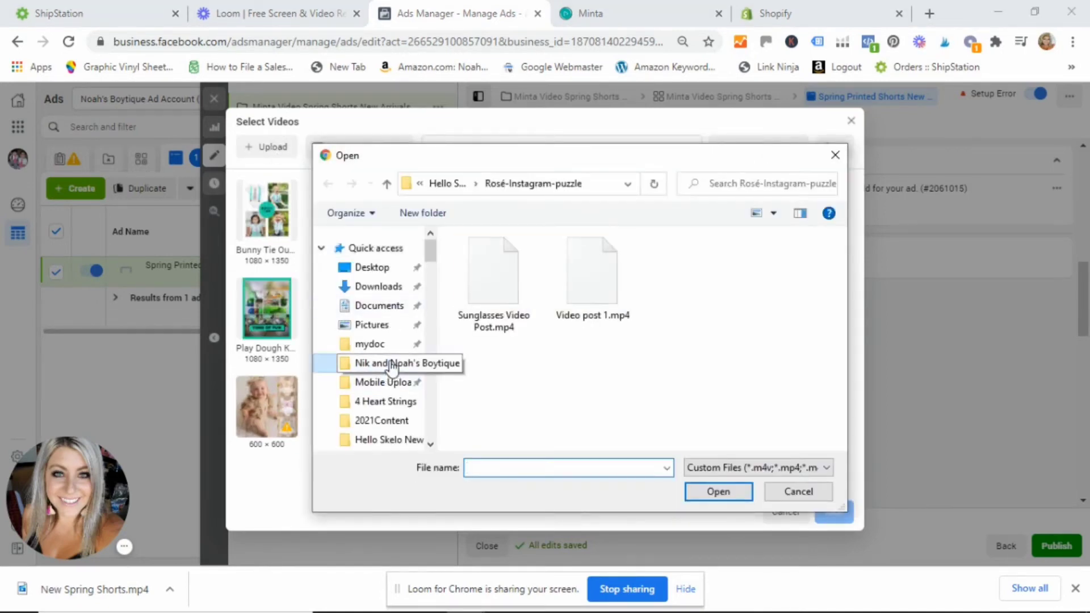
left_click(391, 365)
left_click(590, 273)
double_click(588, 267)
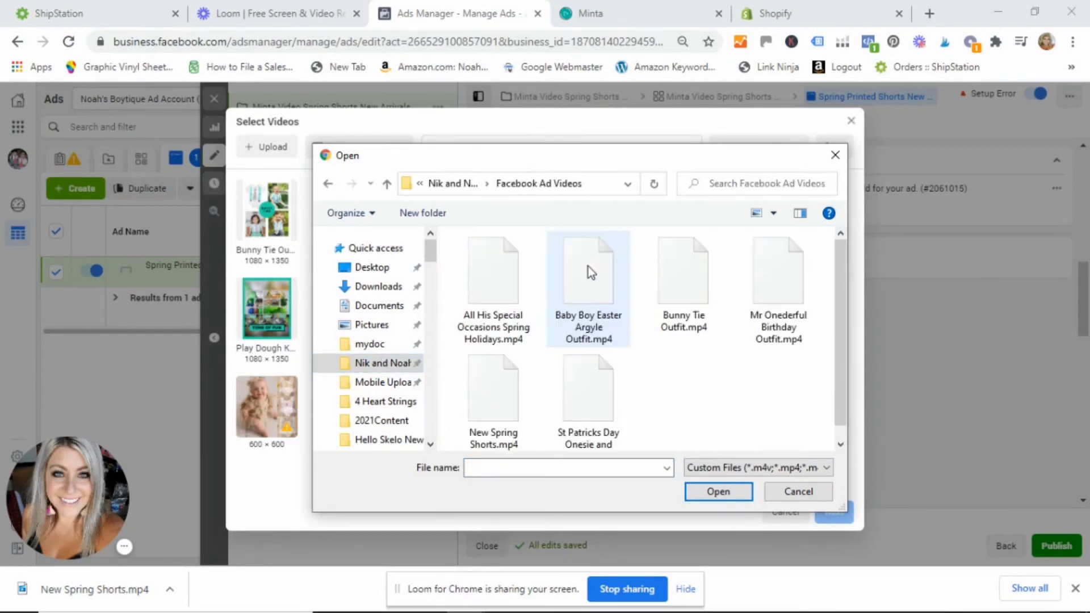
left_click(502, 396)
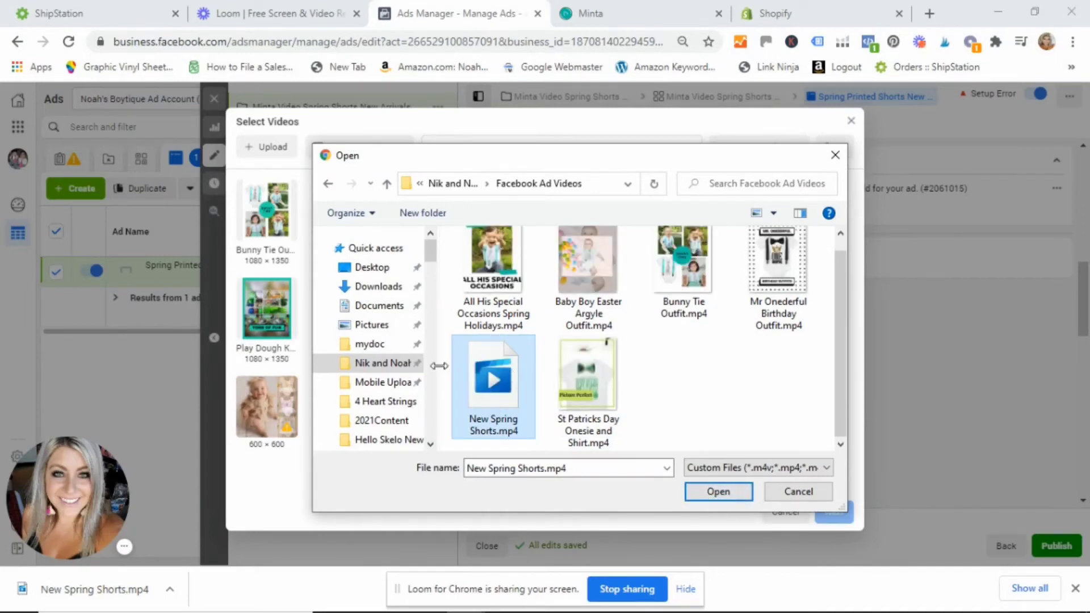
left_click(718, 492)
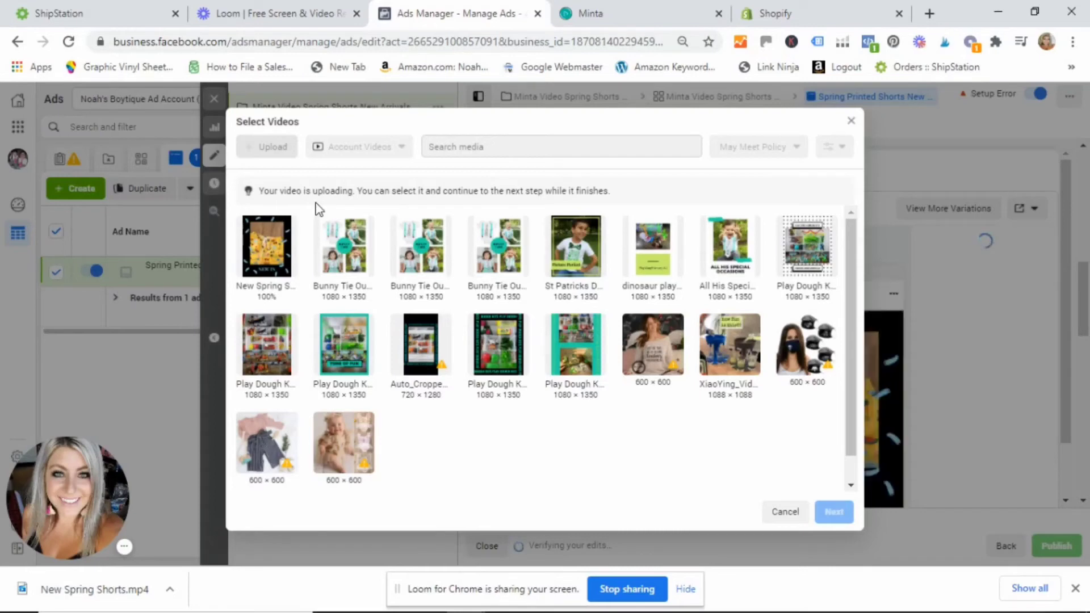
Step: Use the uploaded New Spring Shorts video as the ad's media, leaving it uncropped for all placements
left_click(275, 259)
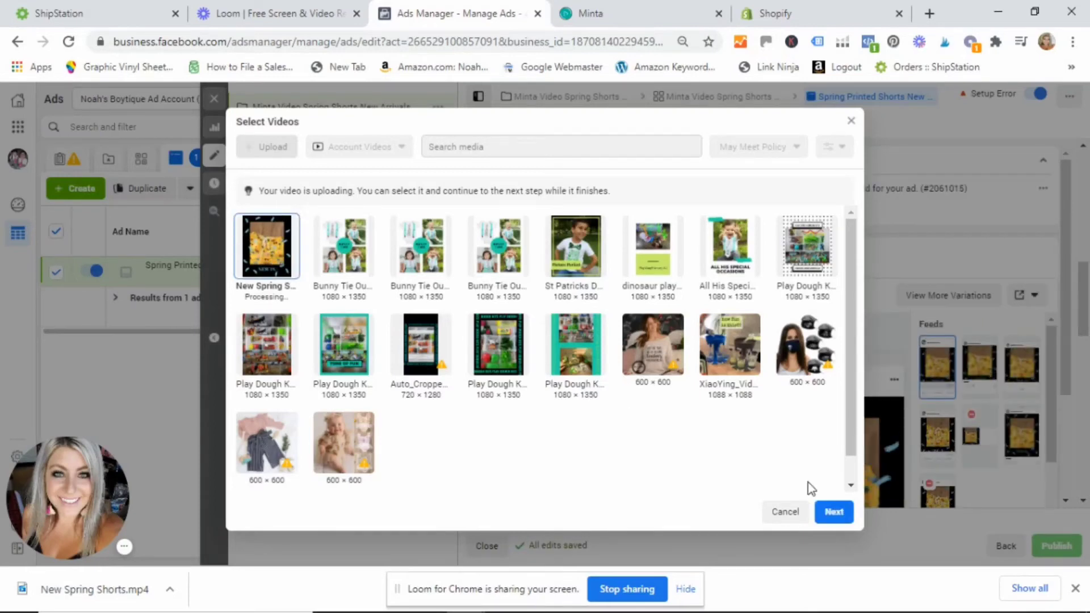
left_click(836, 517)
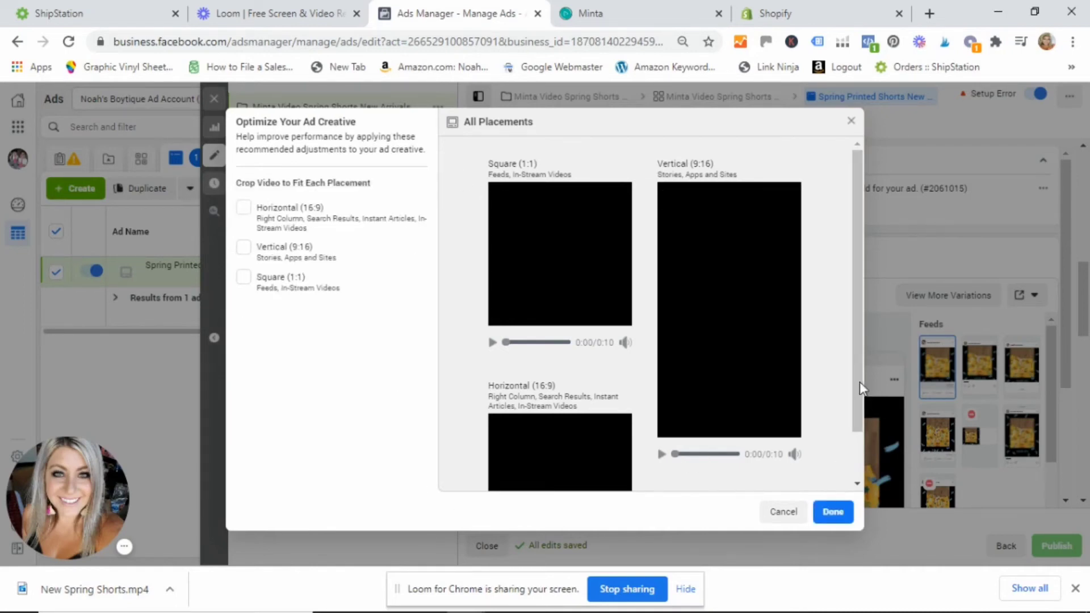
right_click(862, 433)
left_click(856, 434)
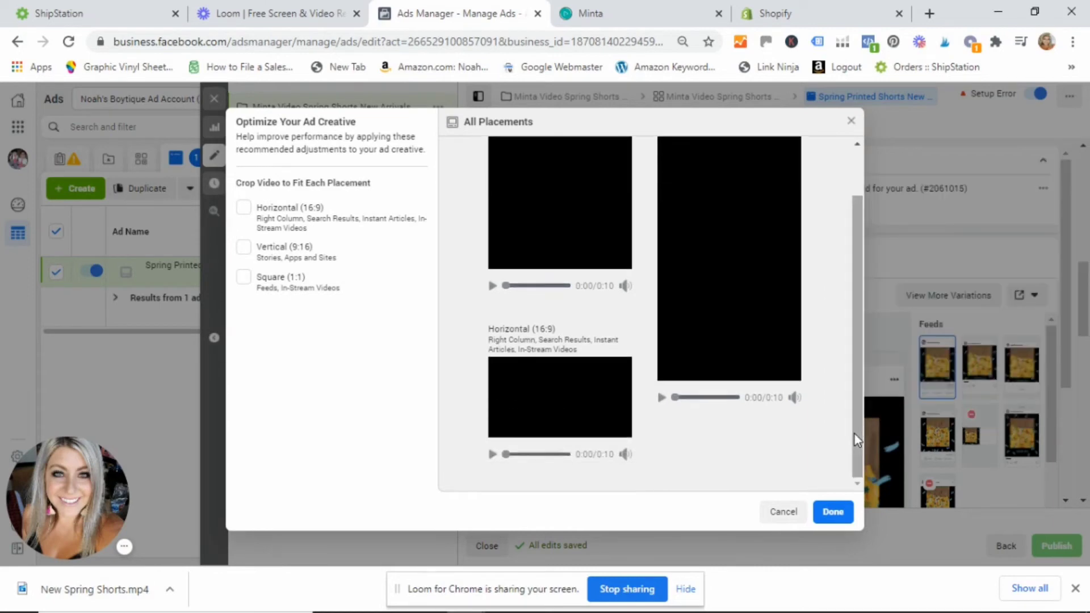
left_click(832, 513)
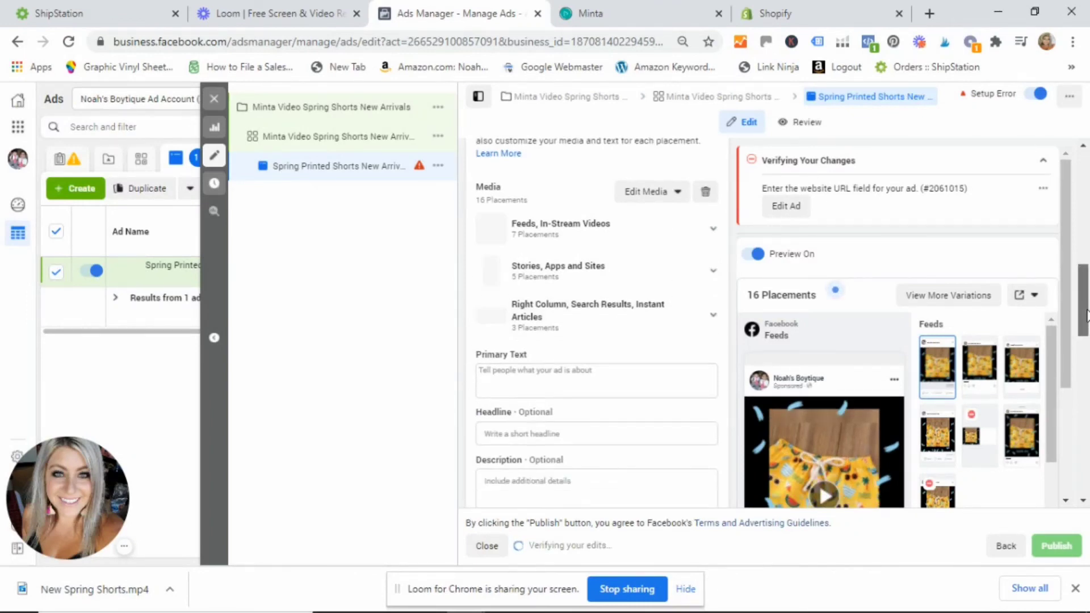
Step: Enter the primary text "Get your little one ready for Spring in our new adorable printed swim shorts!"
scroll(1047, 340, "down", 3)
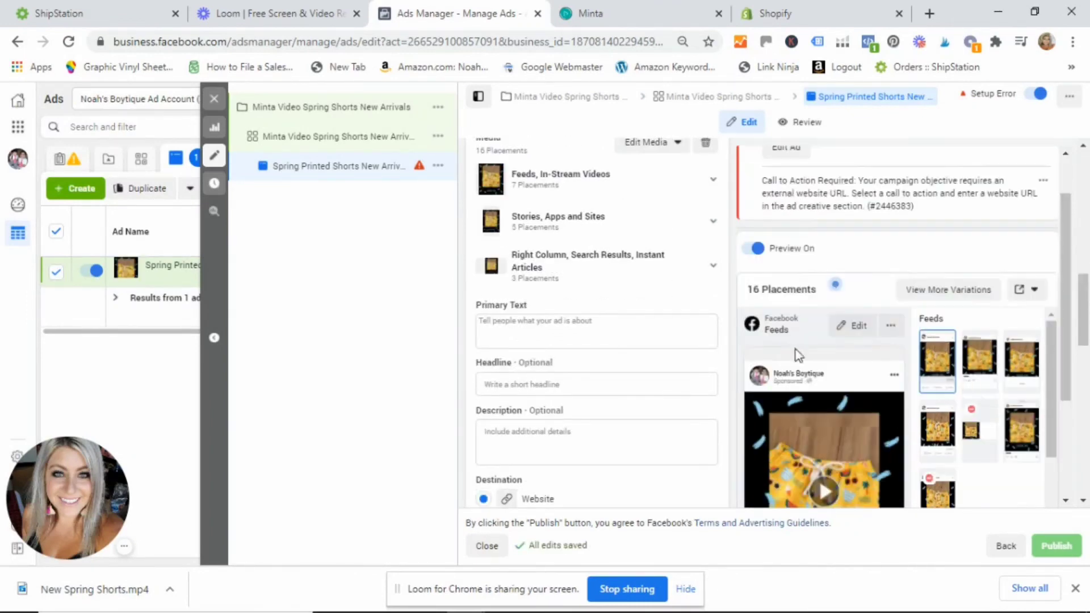
left_click(480, 327)
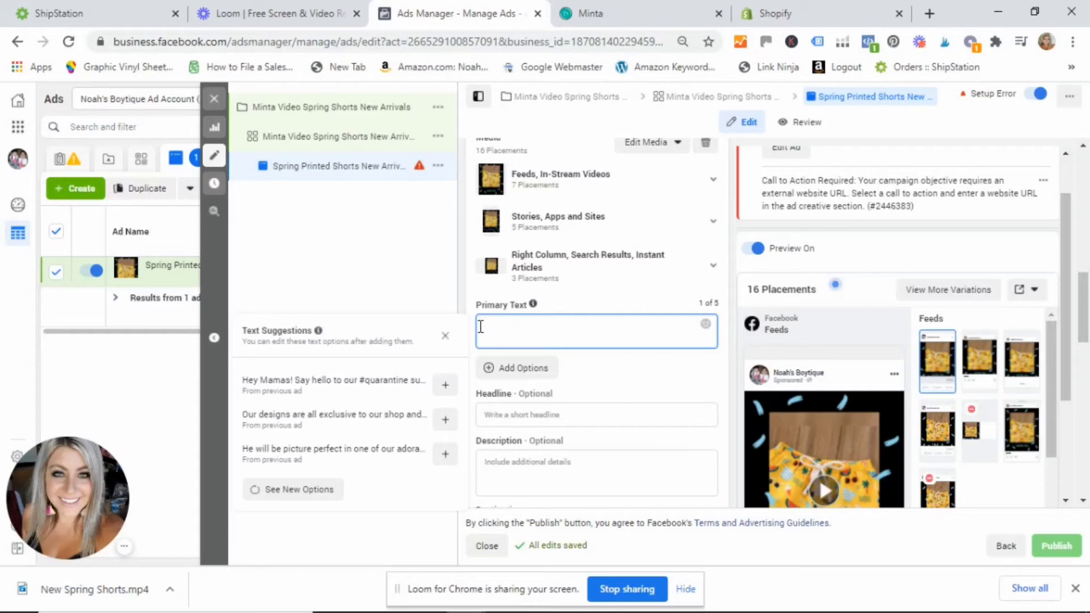
type("Get your little one ready for Spring ")
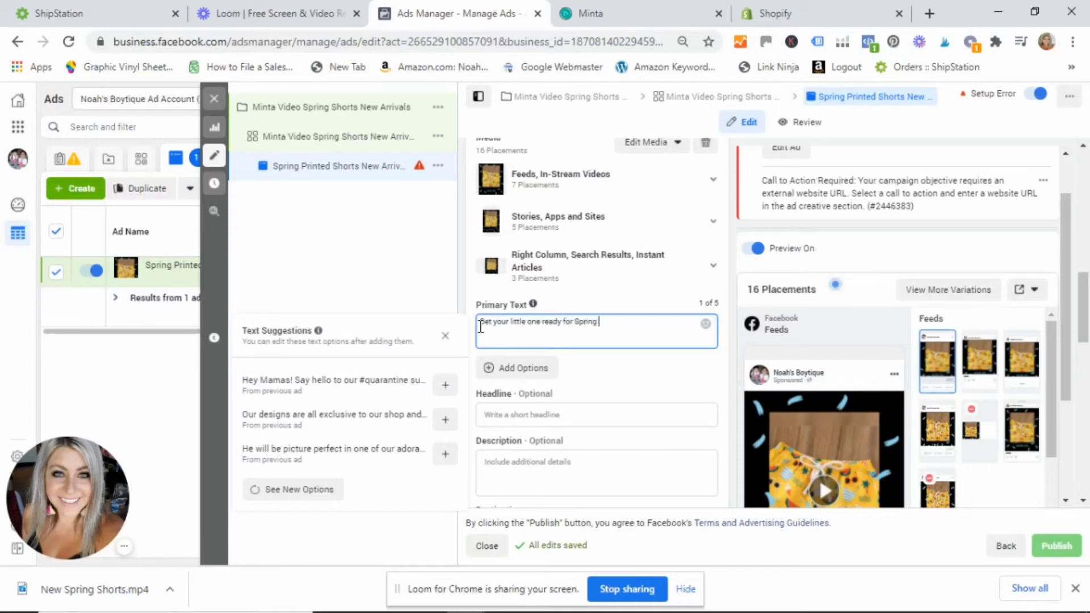
type("in our new")
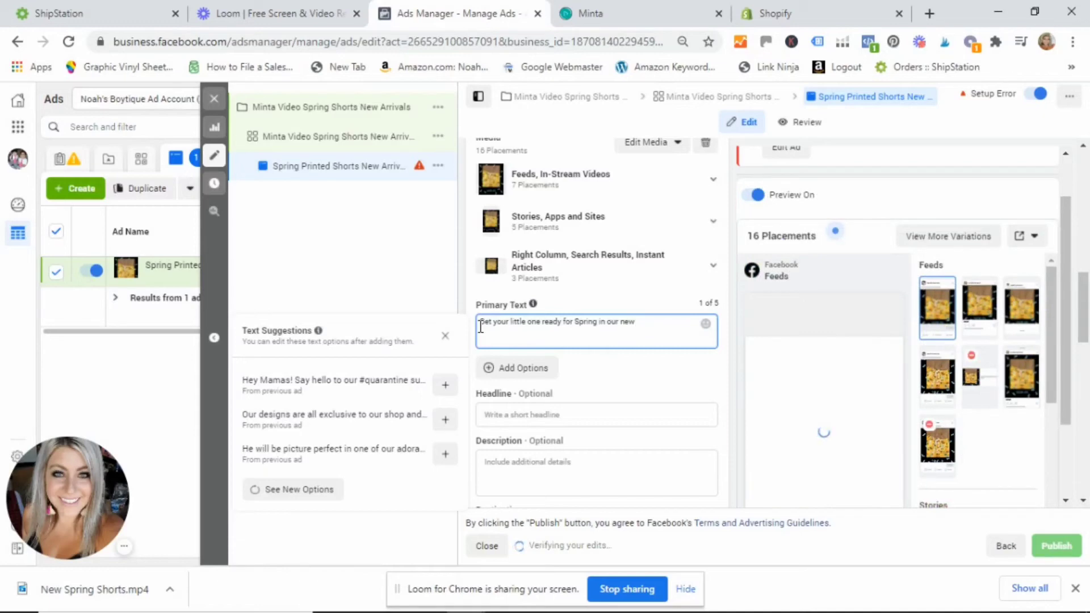
type(" adorable printed s")
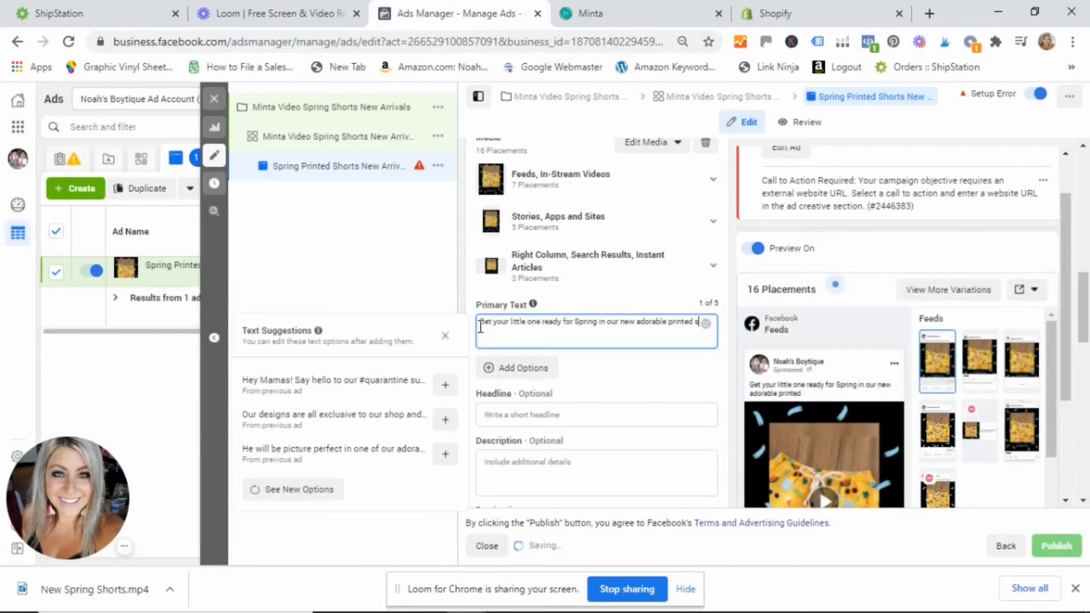
type("wimshorts")
key("BackSpace")
key("BackSpace")
key("BackSpace")
key("BackSpace")
key("BackSpace")
type("shorts!")
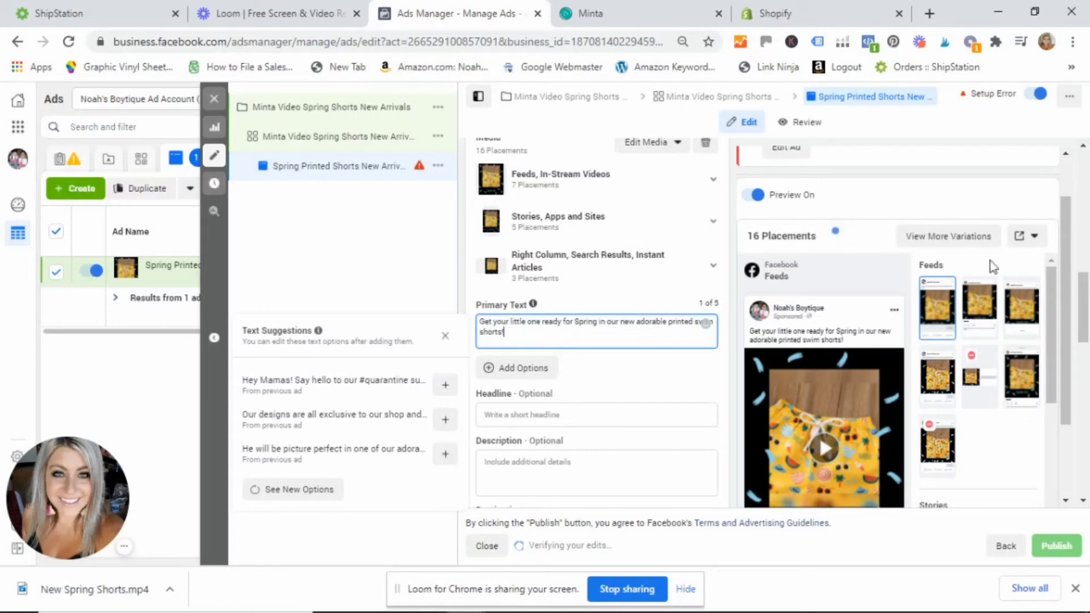
Step: Add the headline "SAVE 15% TODAY" and look through the ad's Feeds, Stories, In-Stream and Search previews
scroll(1089, 312, "down", 1)
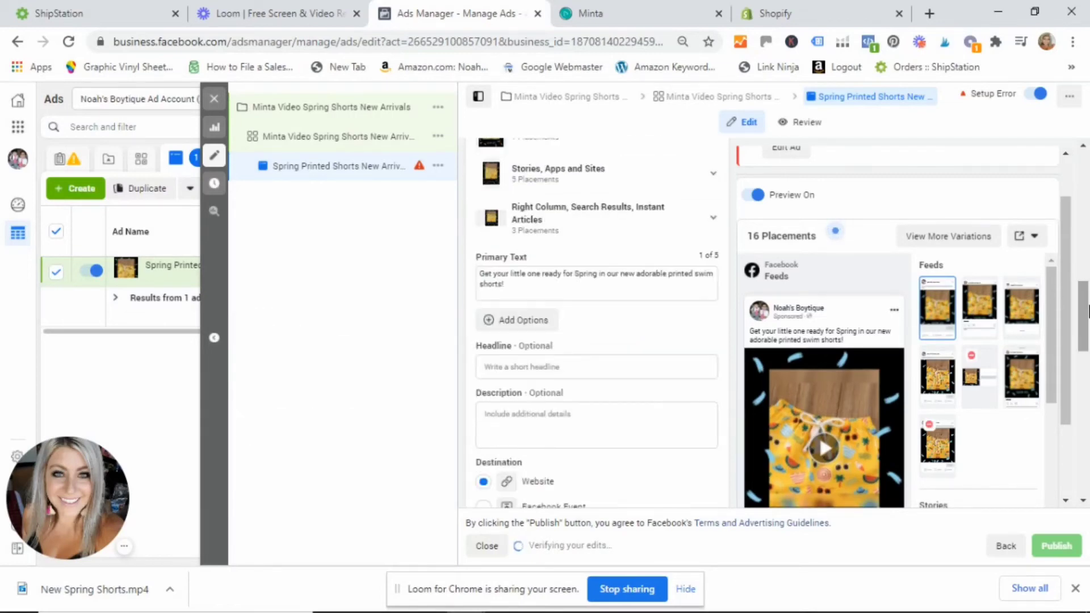
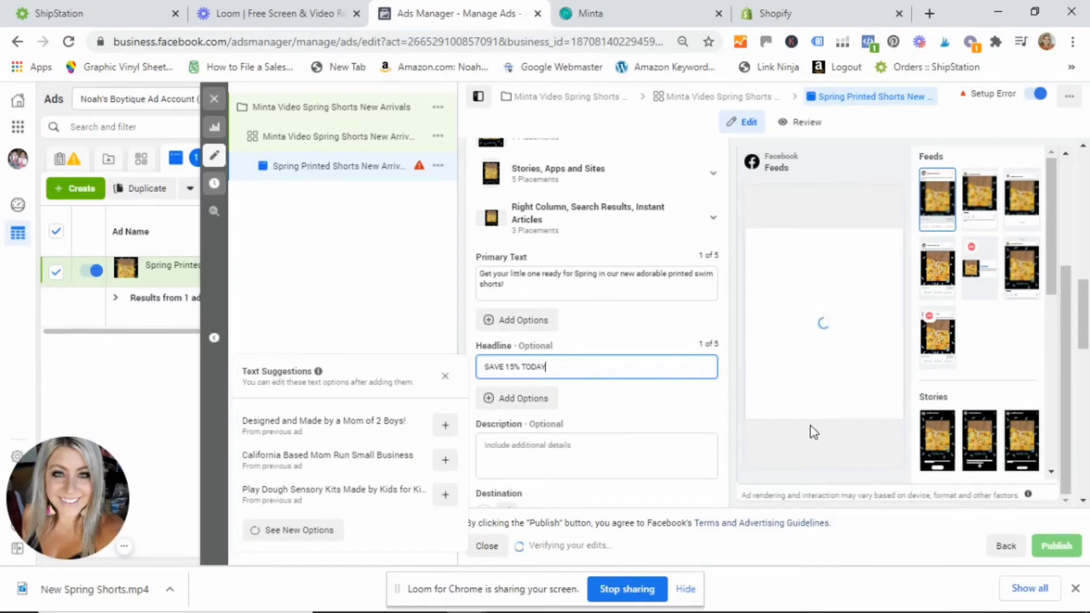
right_click(1054, 297)
left_click(1054, 283)
right_click(1052, 275)
left_click(1045, 264)
left_click_drag(1054, 267, 1086, 331)
left_click_drag(1051, 294, 1048, 312)
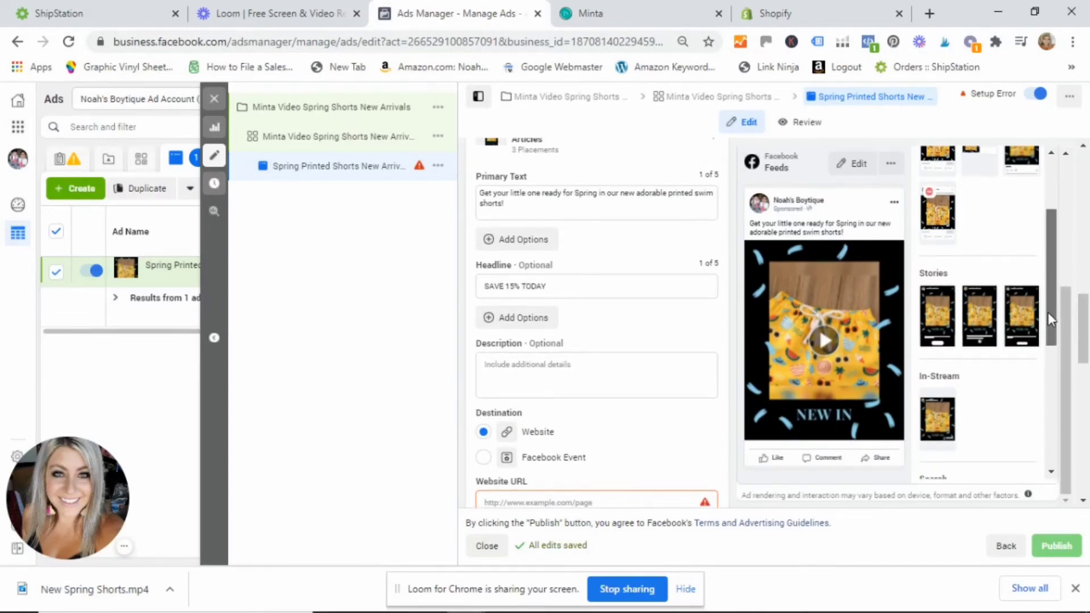
left_click(549, 375)
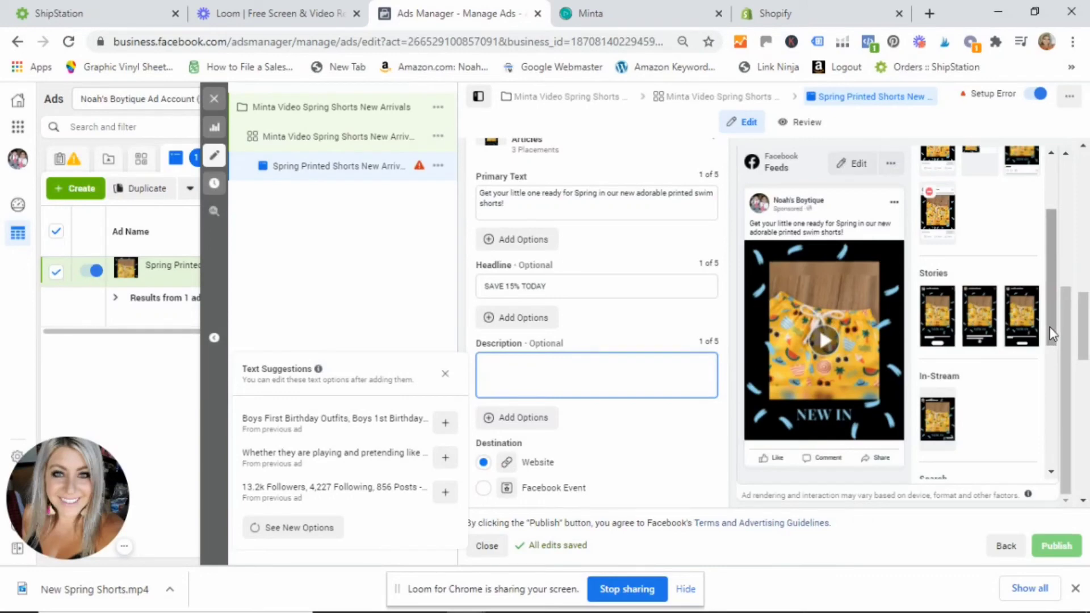
left_click_drag(1052, 331, 1052, 352)
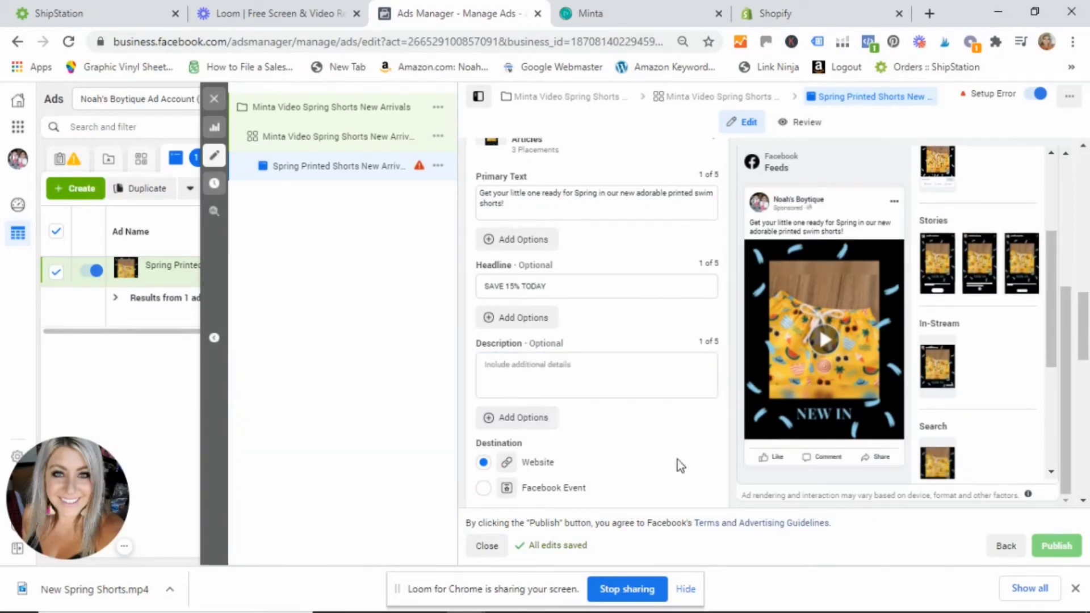
left_click_drag(1085, 358, 1086, 376)
left_click(591, 427)
type("https")
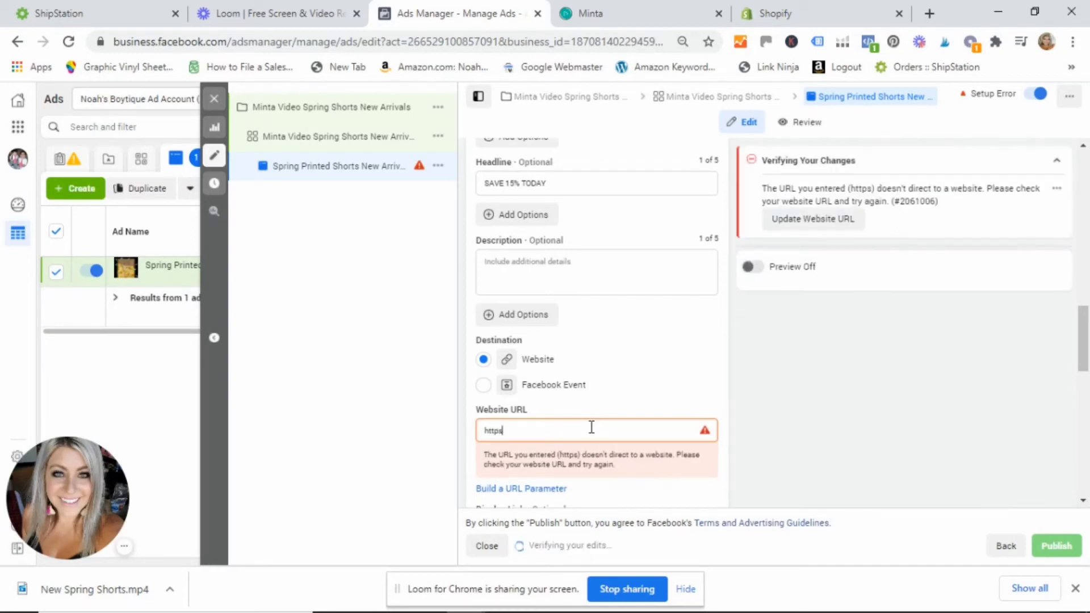
type("://")
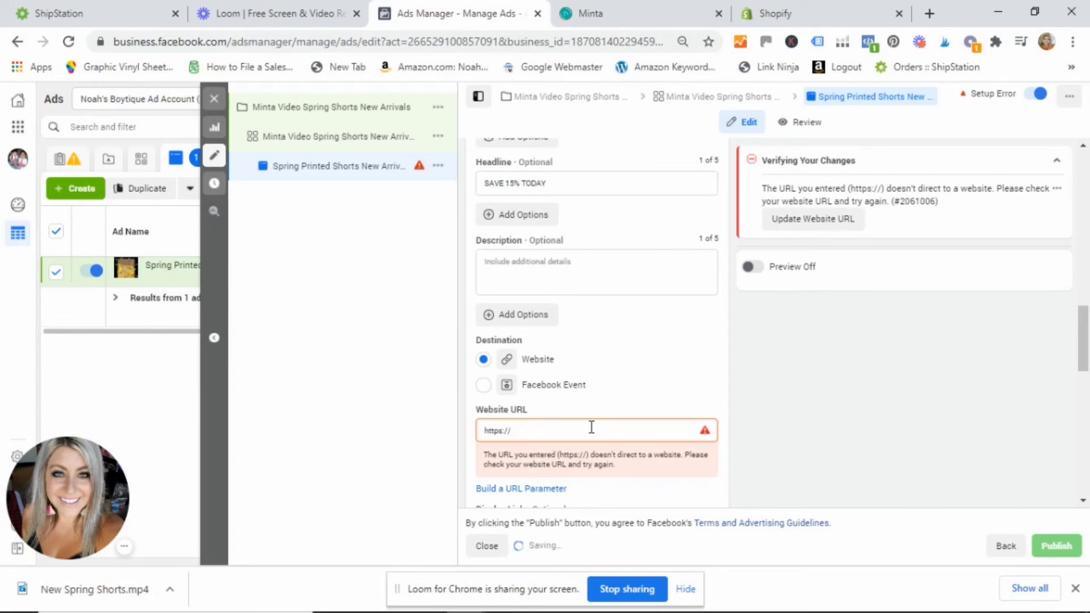
type("ww")
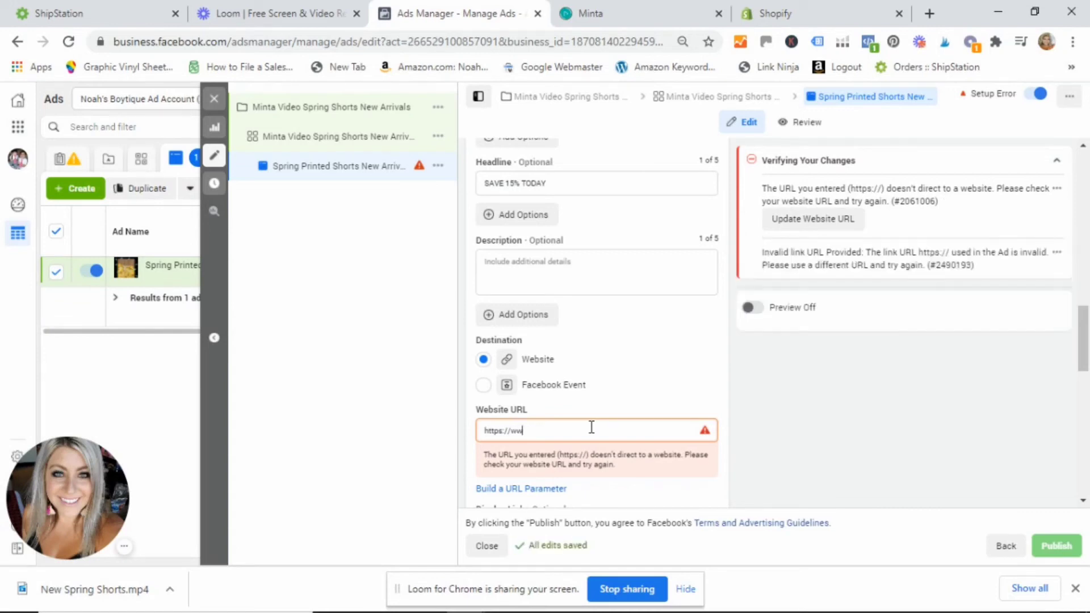
type("w")
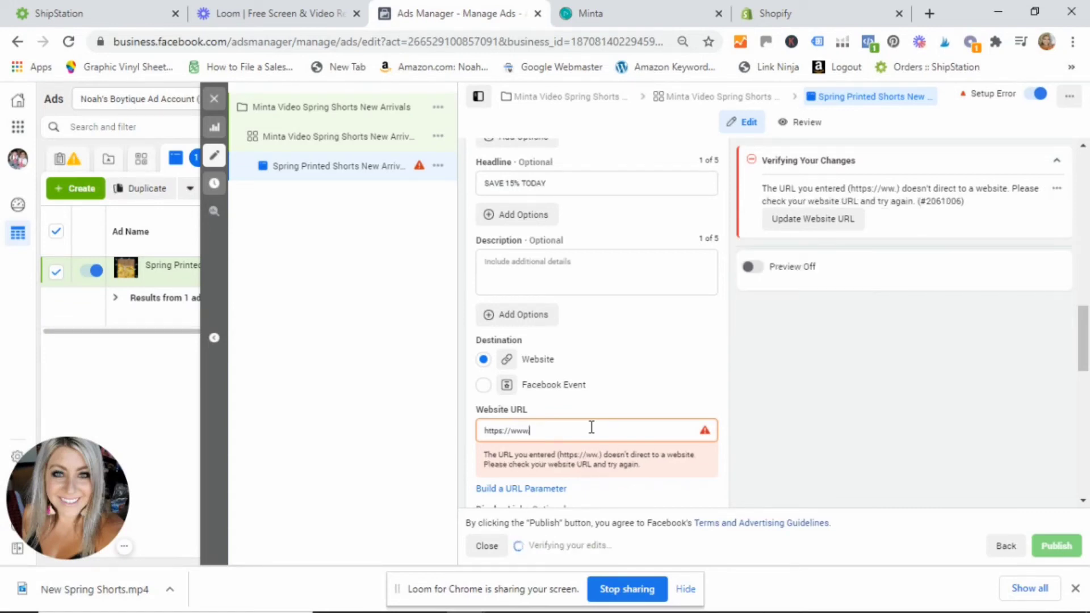
type(".noahsboytique.com")
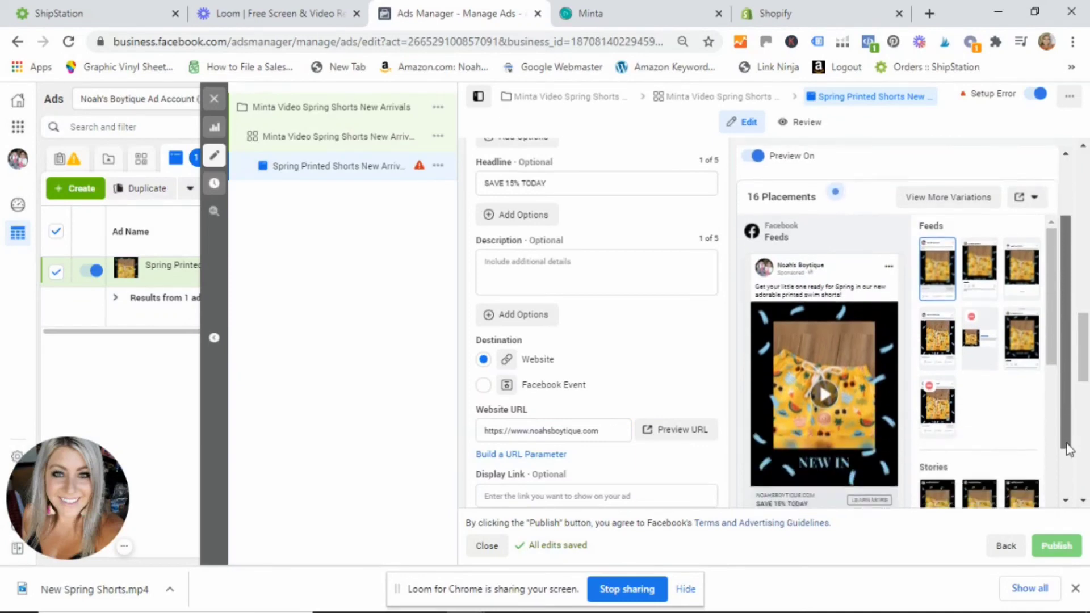
scroll(937, 443, "down", 2)
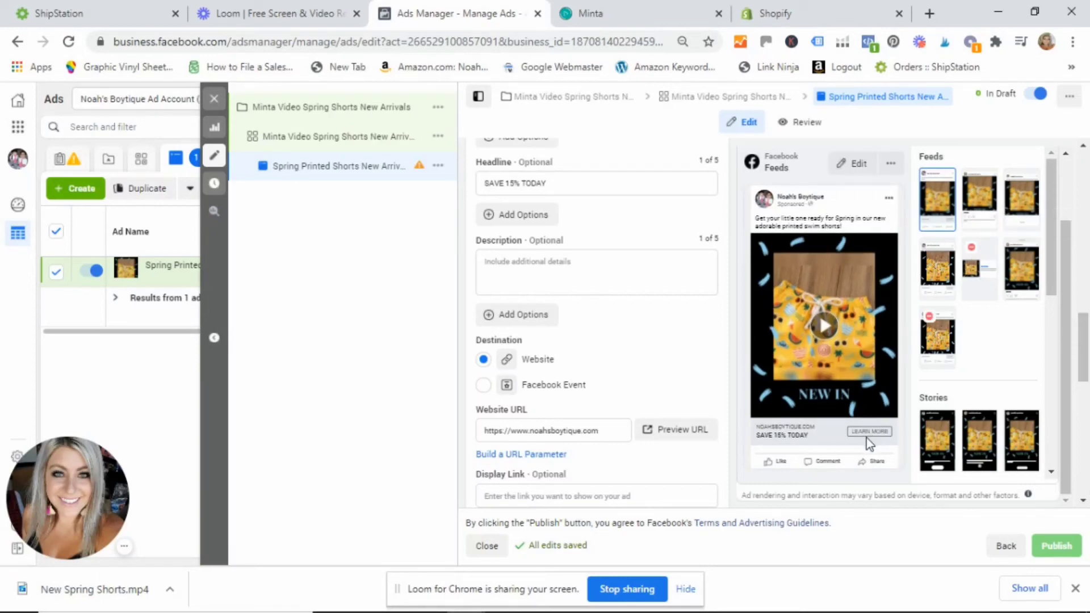
left_click_drag(1056, 244, 1055, 275)
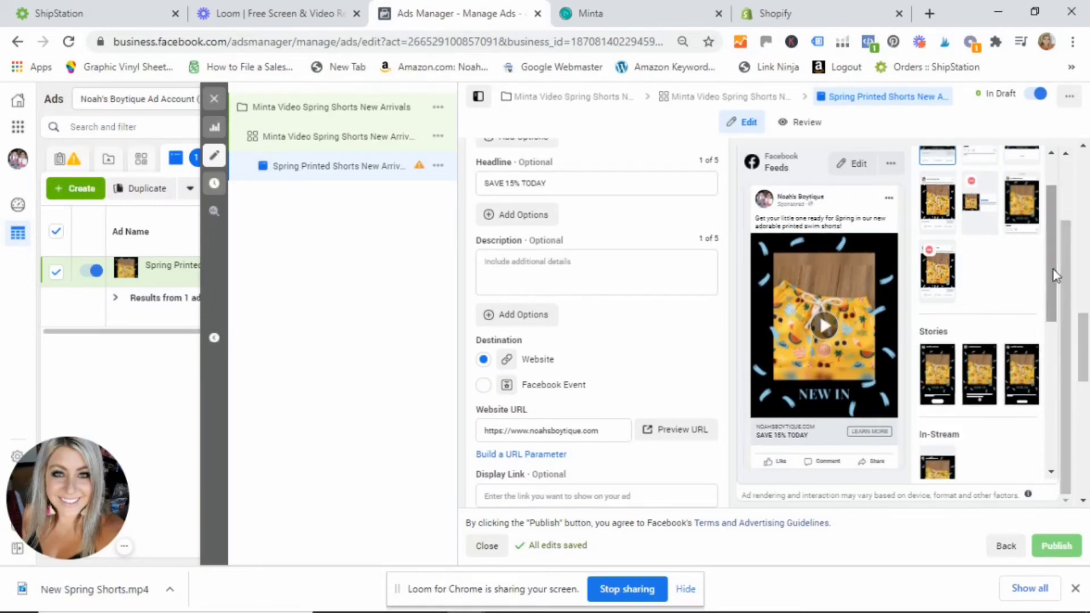
Step: Change the ad's call to action to Shop Now
left_click_drag(1086, 350, 1087, 376)
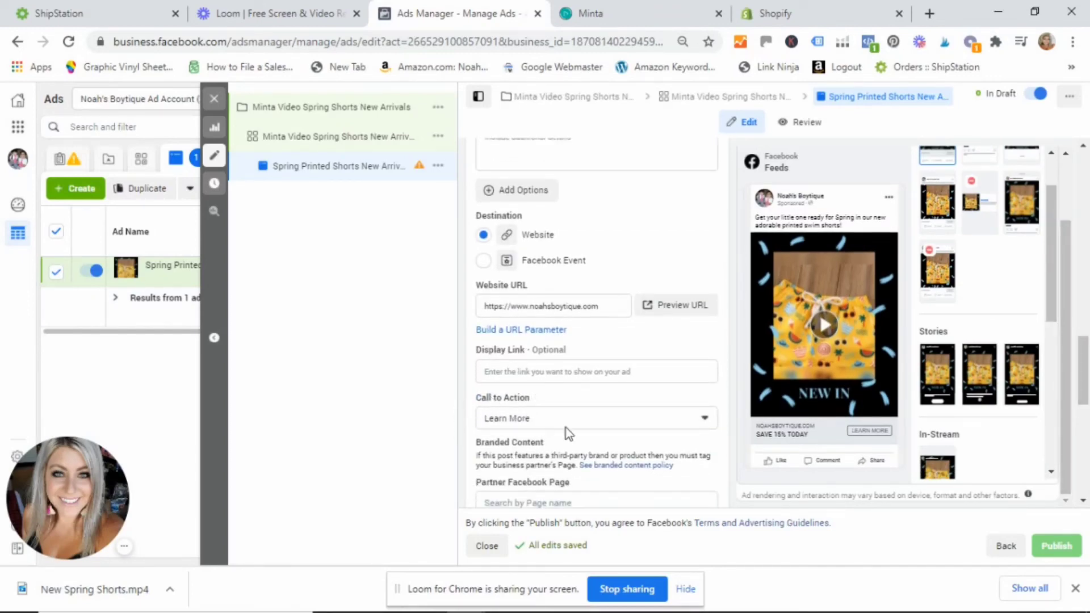
left_click(707, 421)
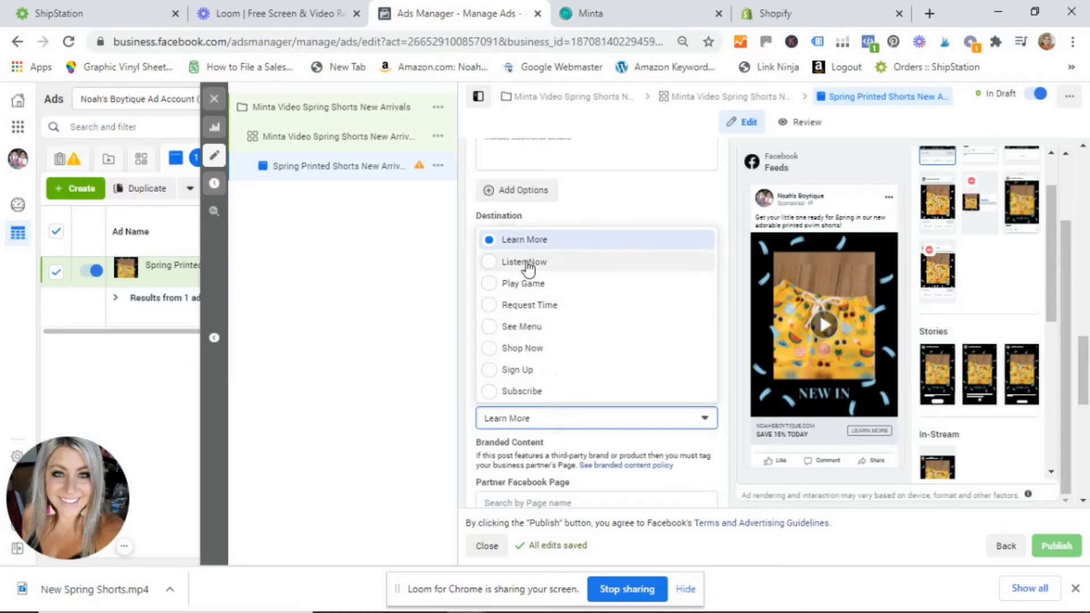
left_click(491, 350)
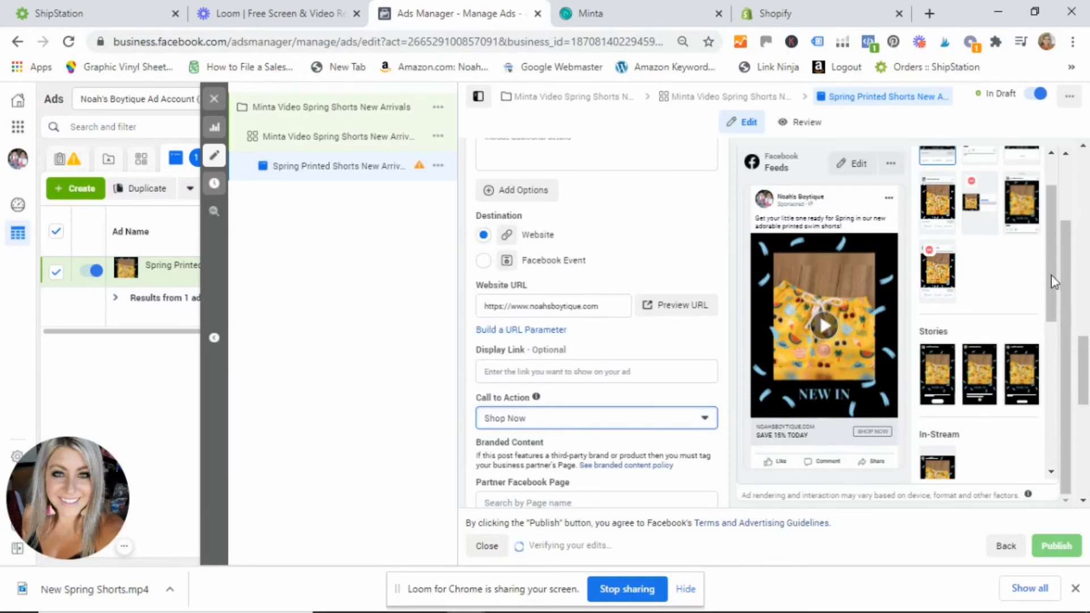
Step: Start building a URL parameter in the ad's tracking settings and enter Facebook as the campaign source
scroll(1052, 282, "down", 2)
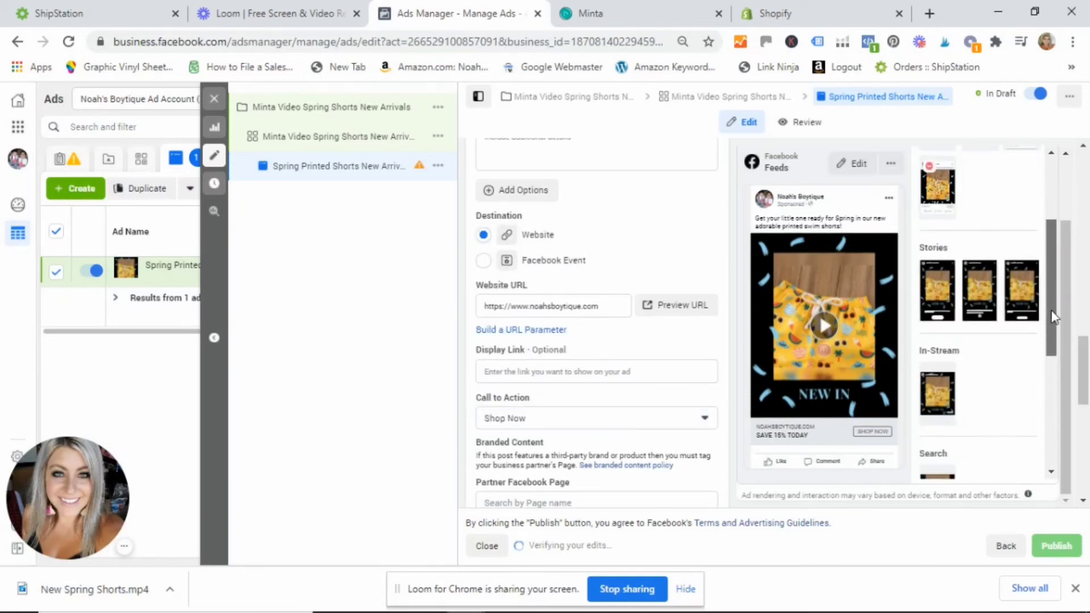
left_click_drag(1085, 364, 1088, 461)
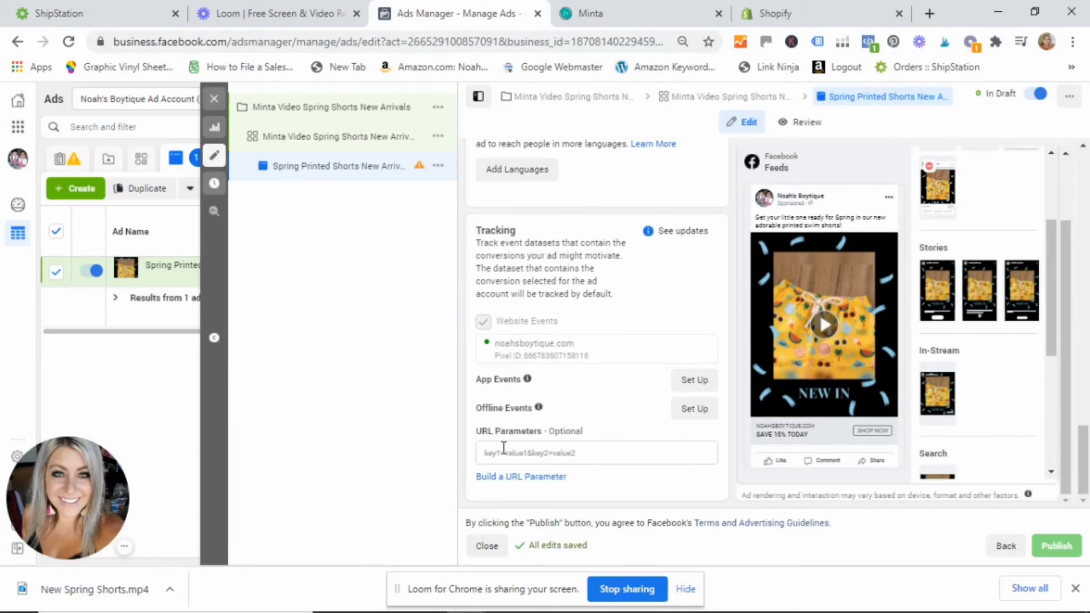
left_click(518, 478)
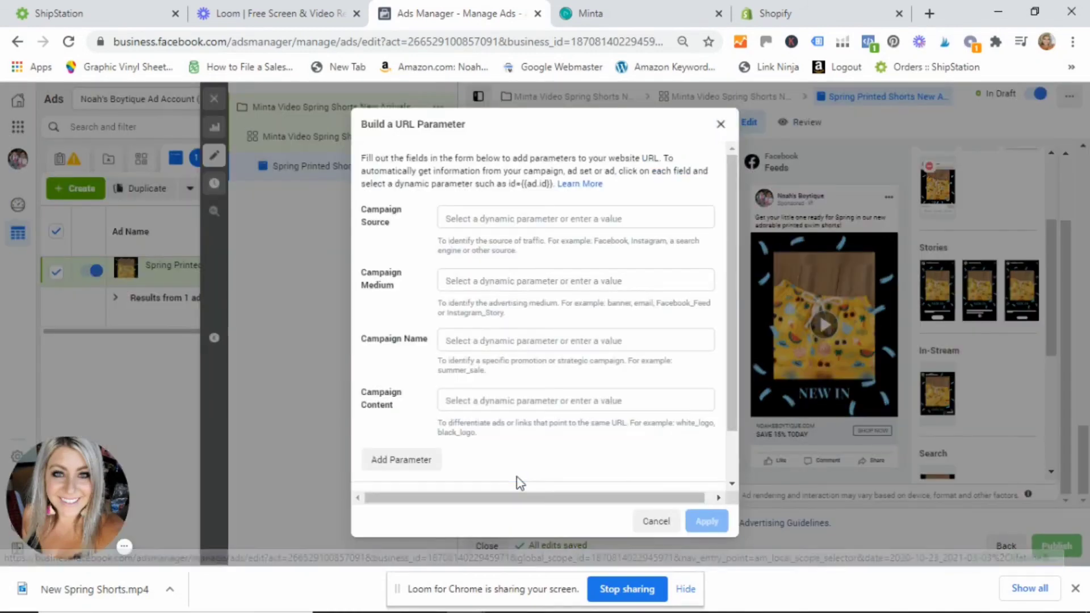
left_click(450, 218)
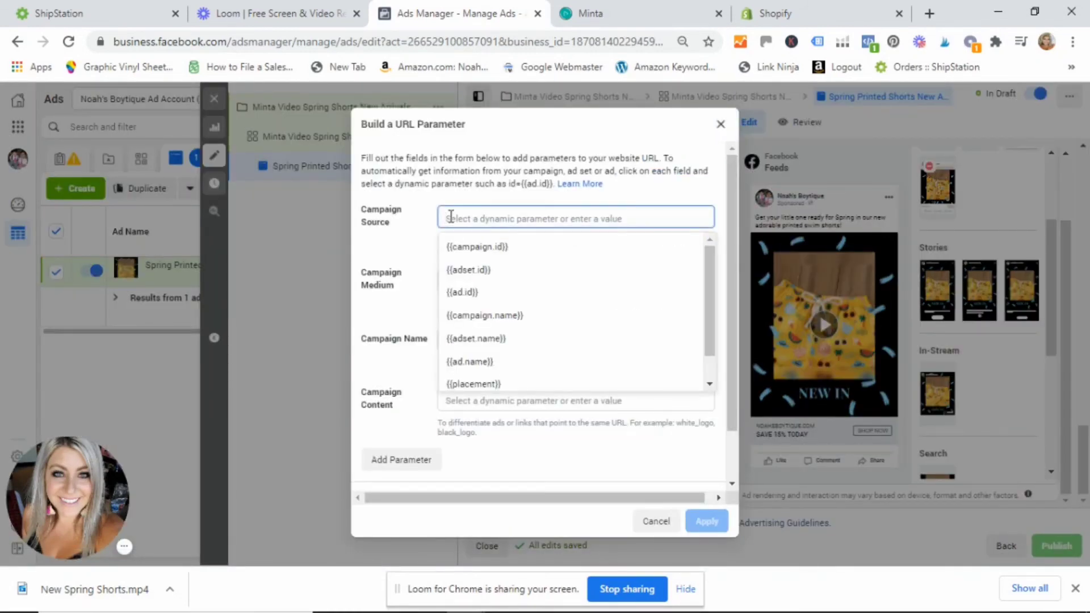
type("fb")
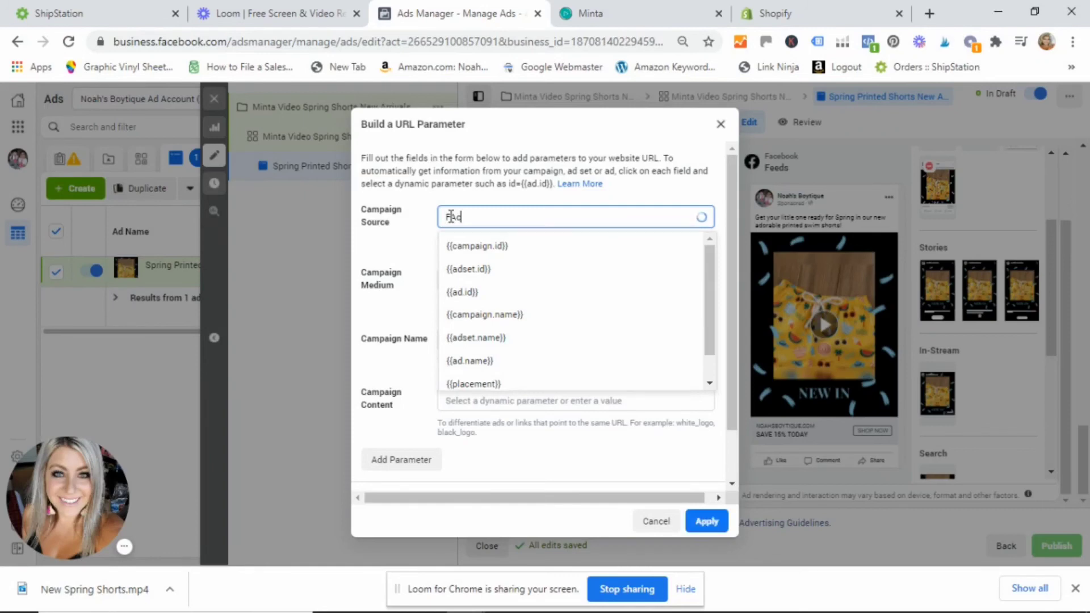
type("c")
key("BackSpace")
key("BackSpace")
type("bcebook")
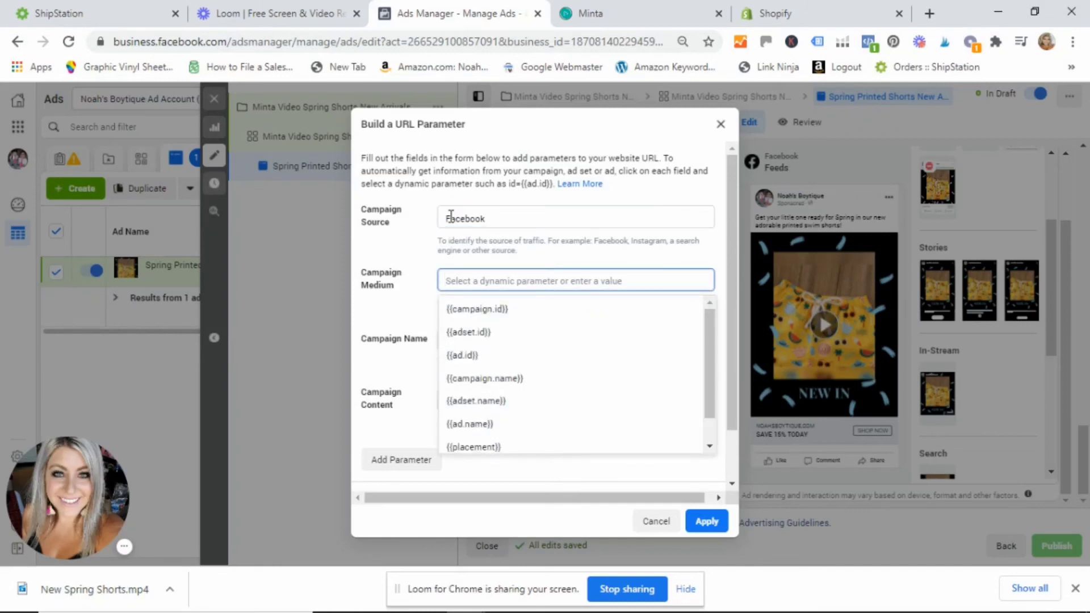
Step: Fill both the campaign medium and the campaign name with the dynamic parameter {{campaign.name}}
left_click(484, 379)
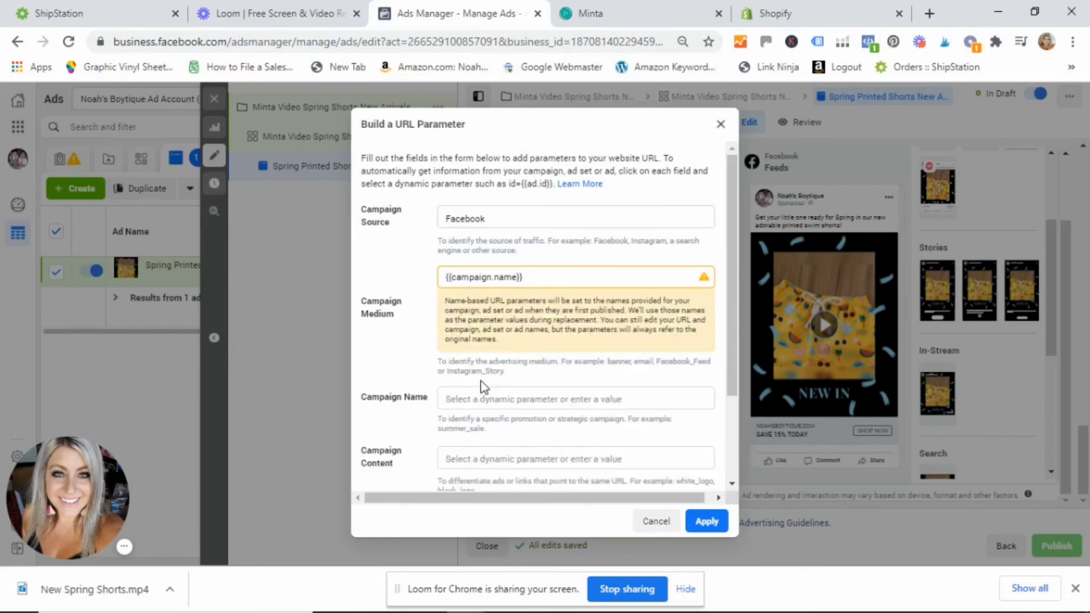
left_click(459, 402)
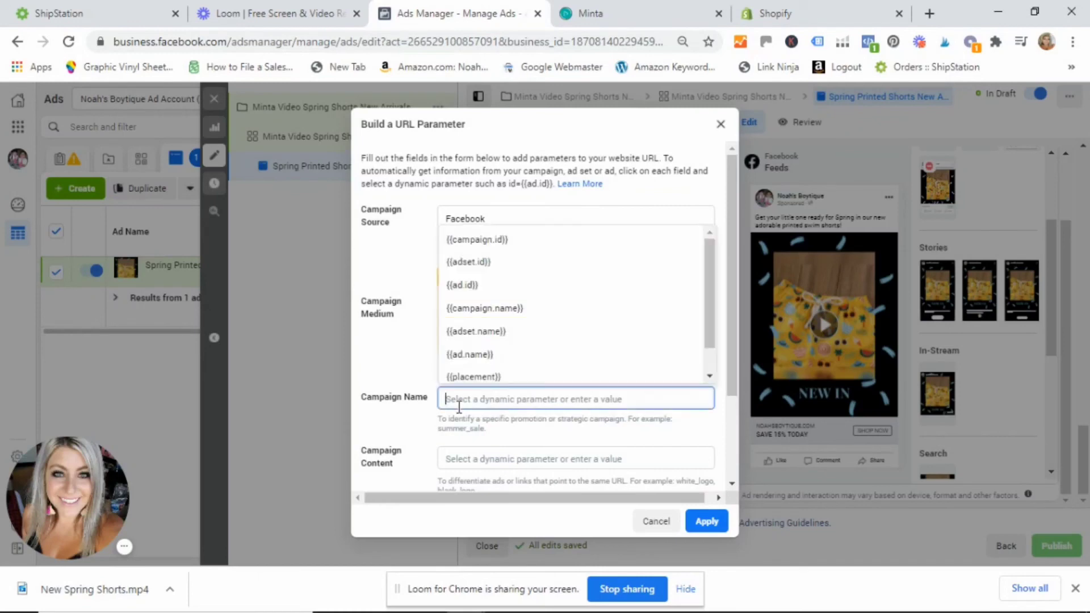
left_click(482, 312)
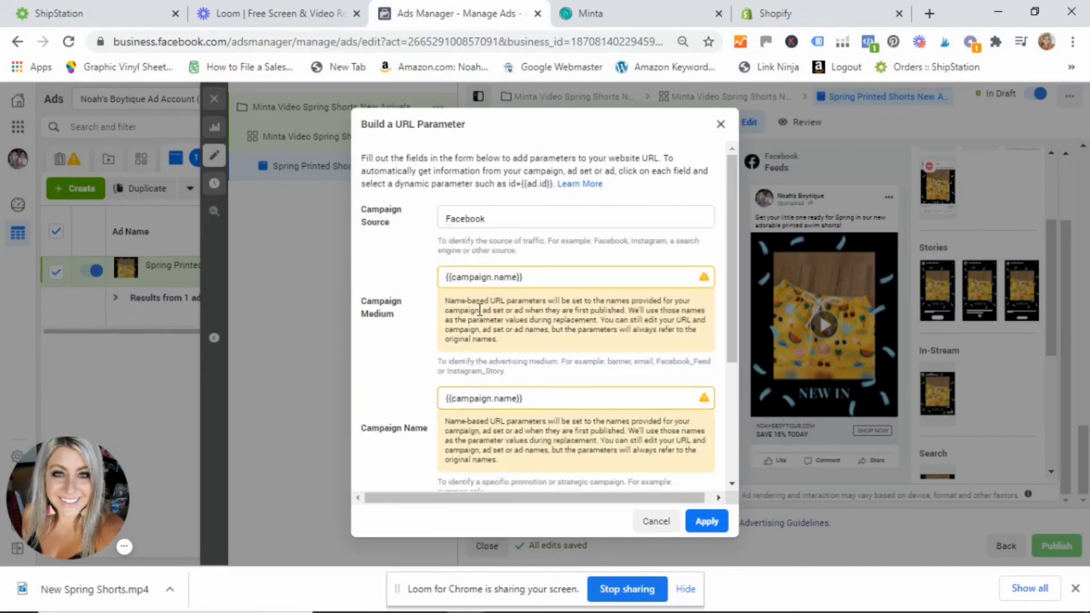
Step: Replace the campaign medium value with Social
left_click(390, 276)
type("SOcia")
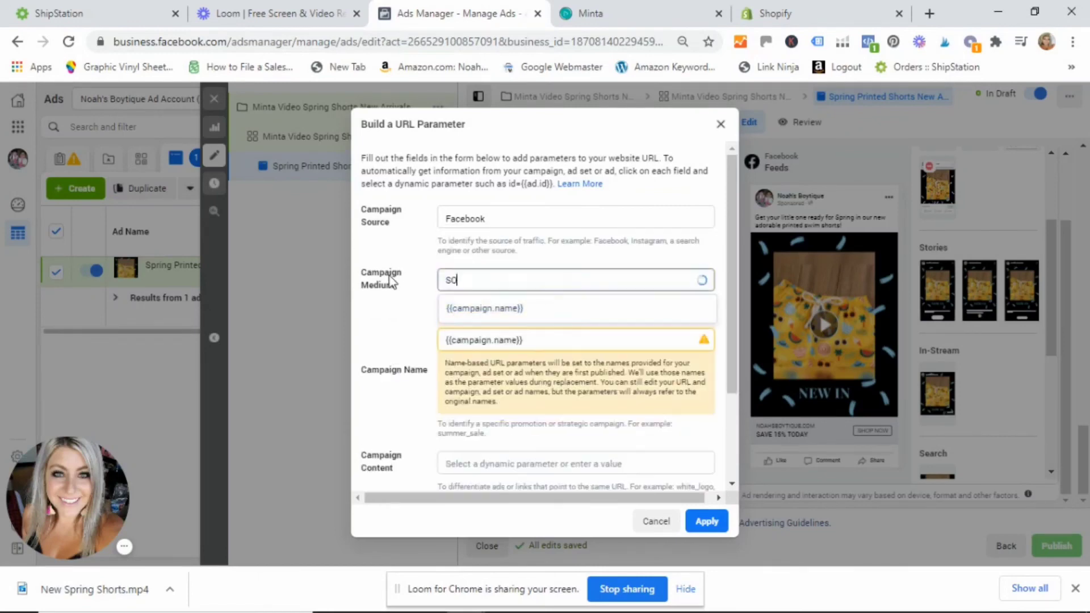
key("BackSpace")
key("BackSpace")
key("BackSpace")
key("BackSpace")
type("ocail")
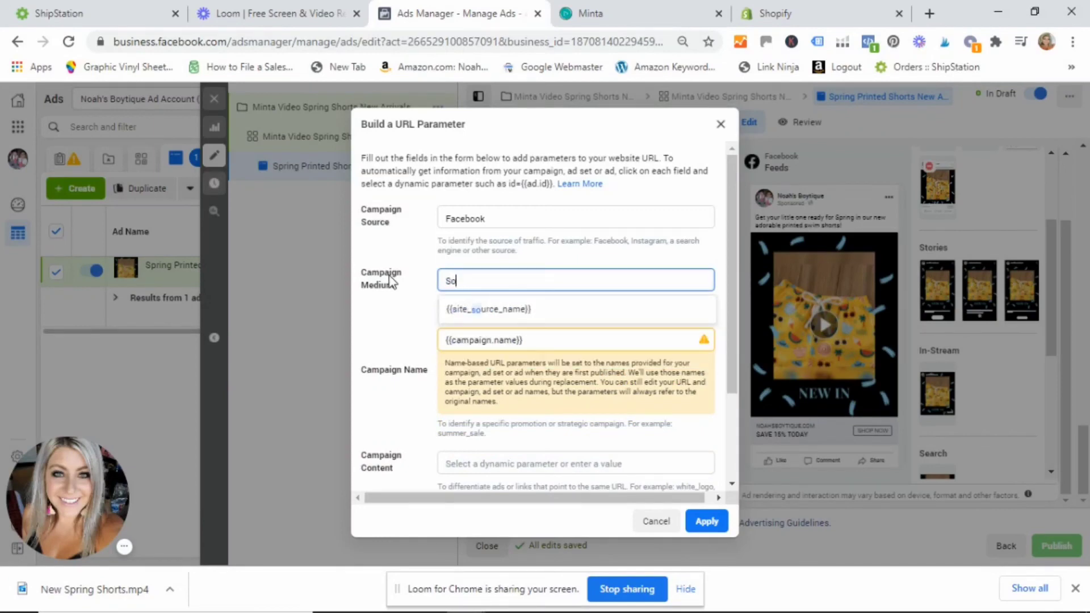
key("BackSpace")
key("BackSpace")
key("BackSpace")
type("ial")
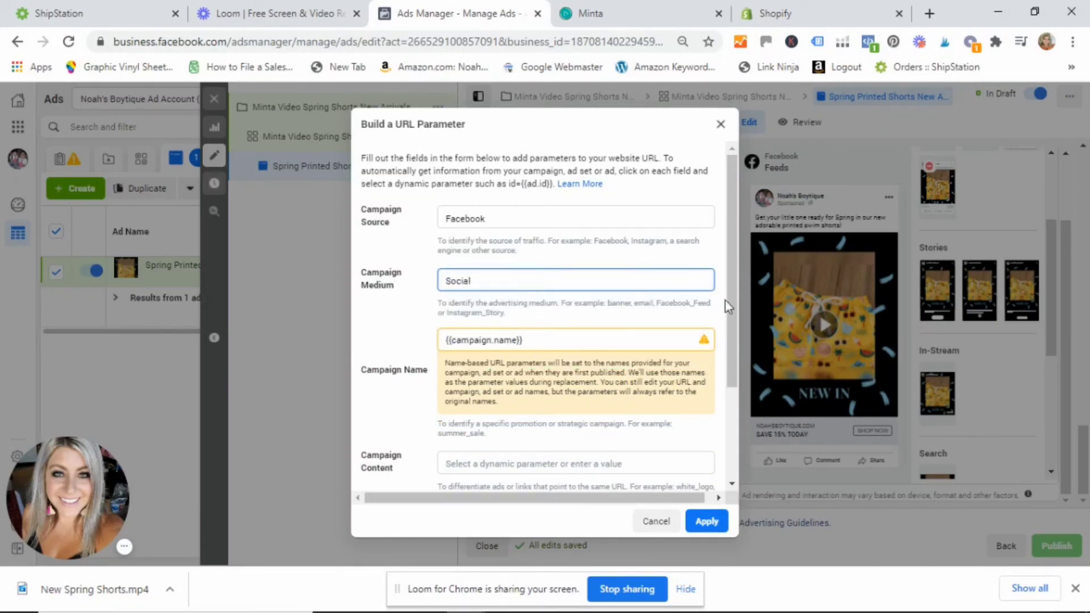
Step: Set the campaign content to the dynamic parameter {{ad.name}} and apply the URL parameters to the ad
left_click_drag(728, 298, 732, 383)
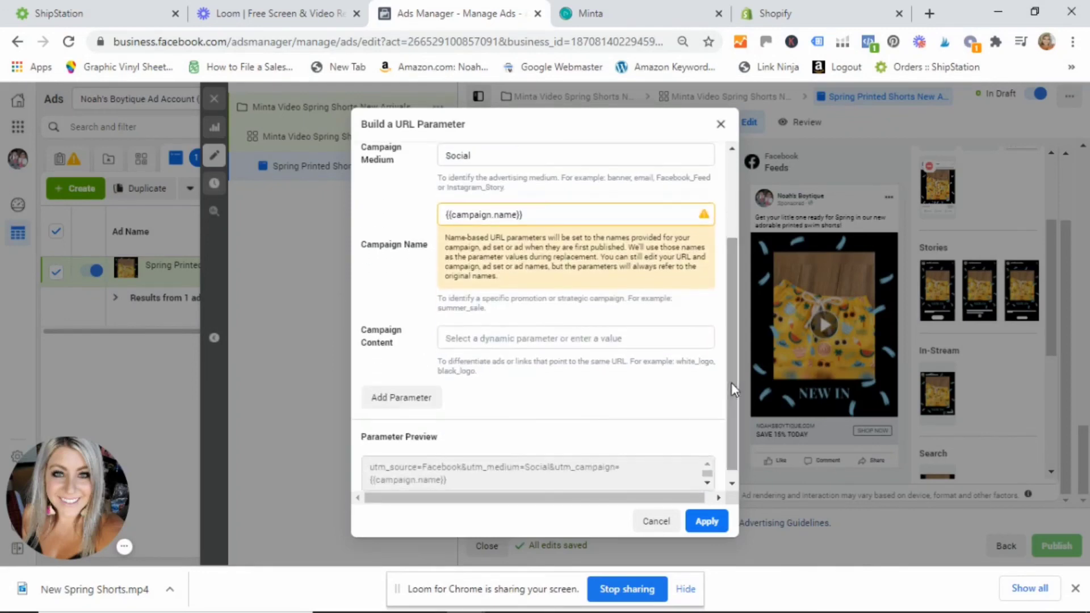
left_click(492, 339)
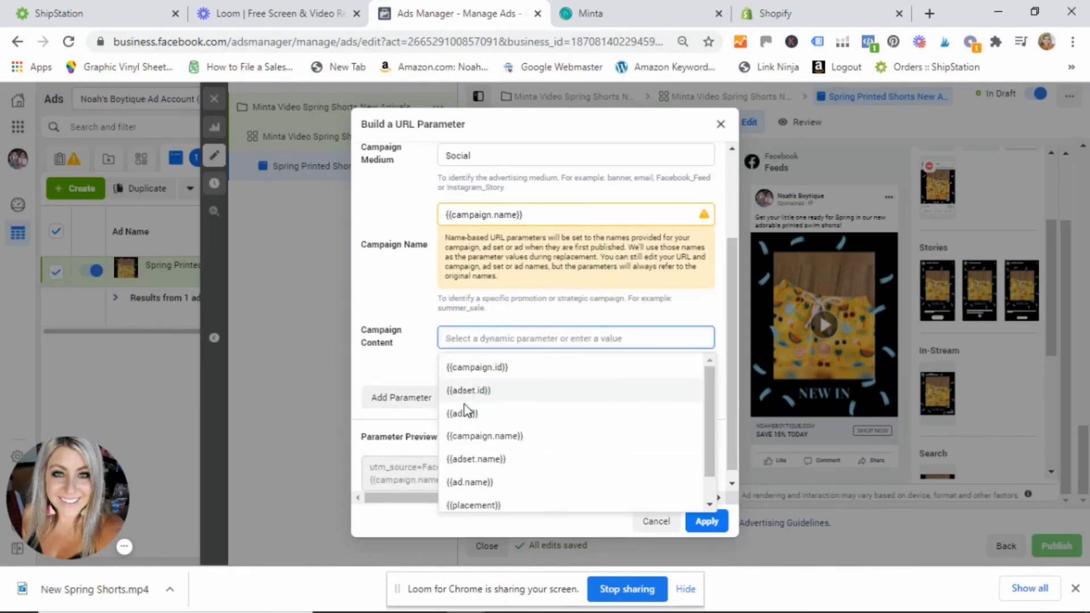
left_click(480, 482)
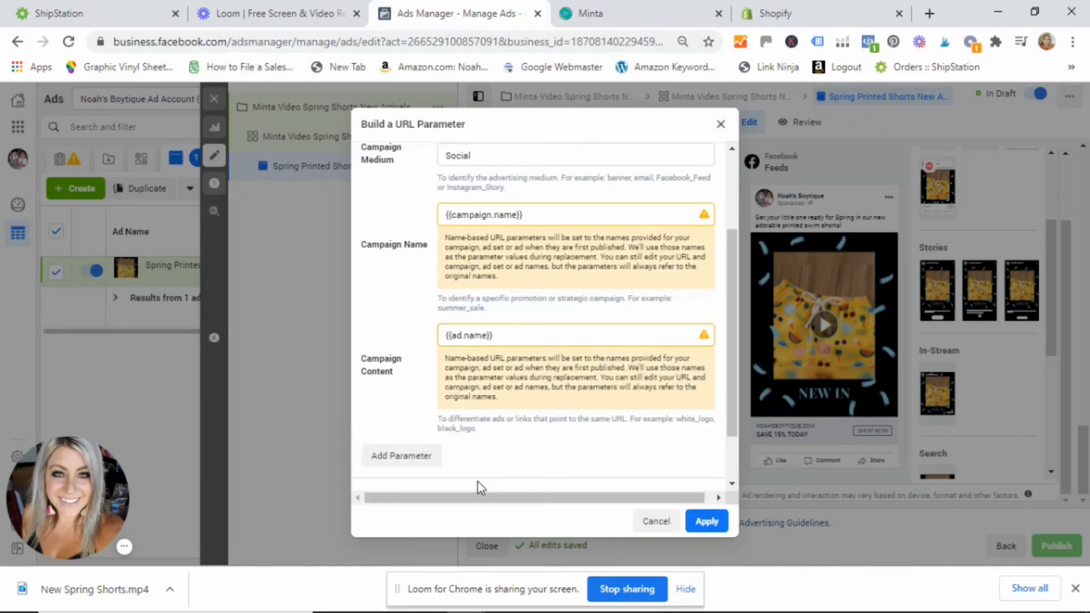
scroll(732, 397, "down", 2)
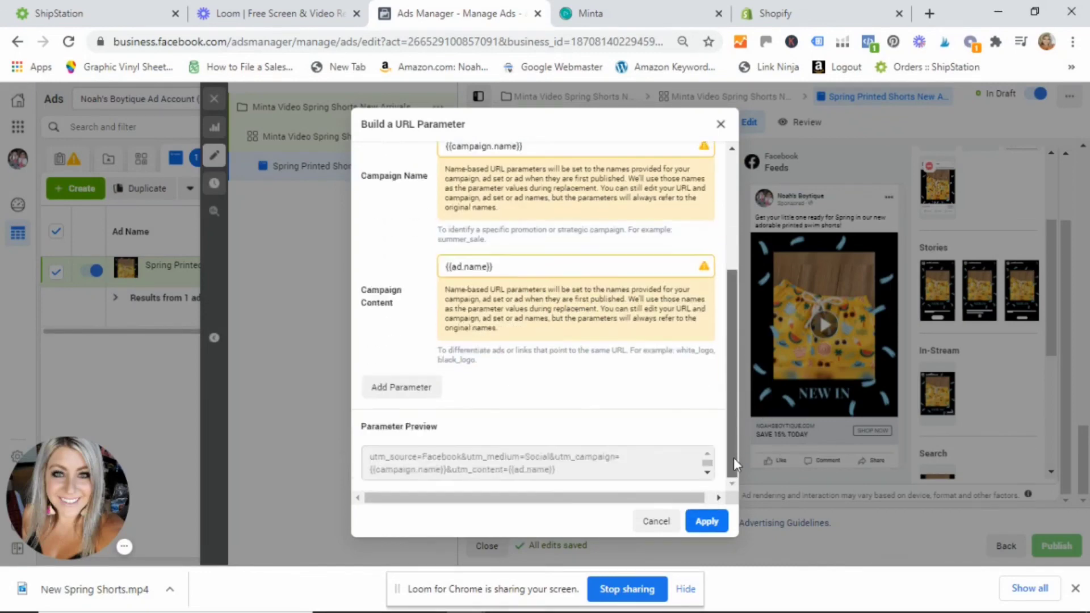
left_click(702, 525)
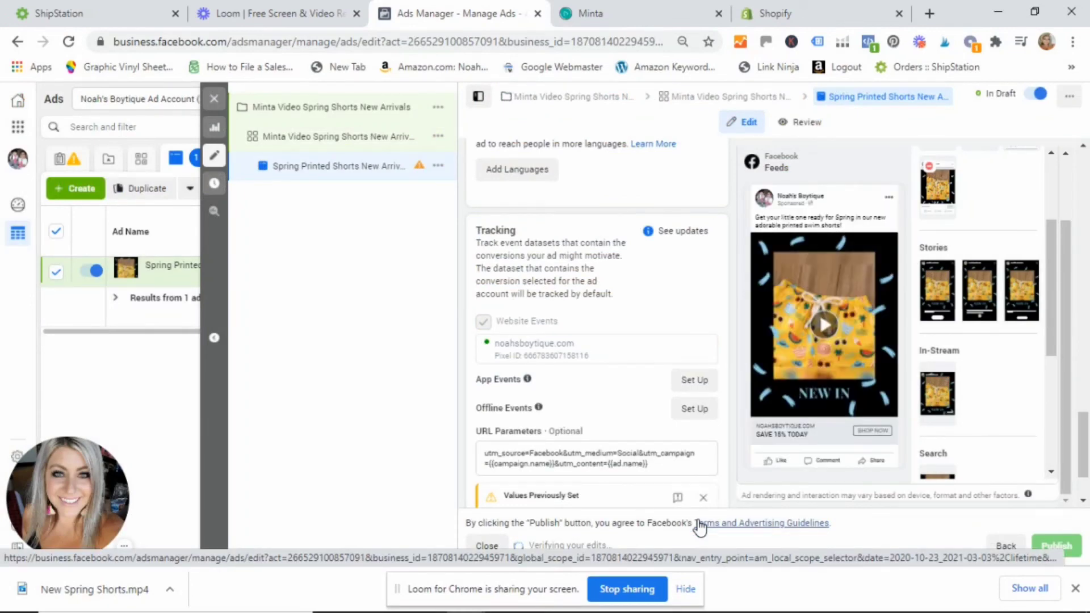
Step: Close the ad editor and switch to the campaigns overview of the ad account
mouse_move(850, 168)
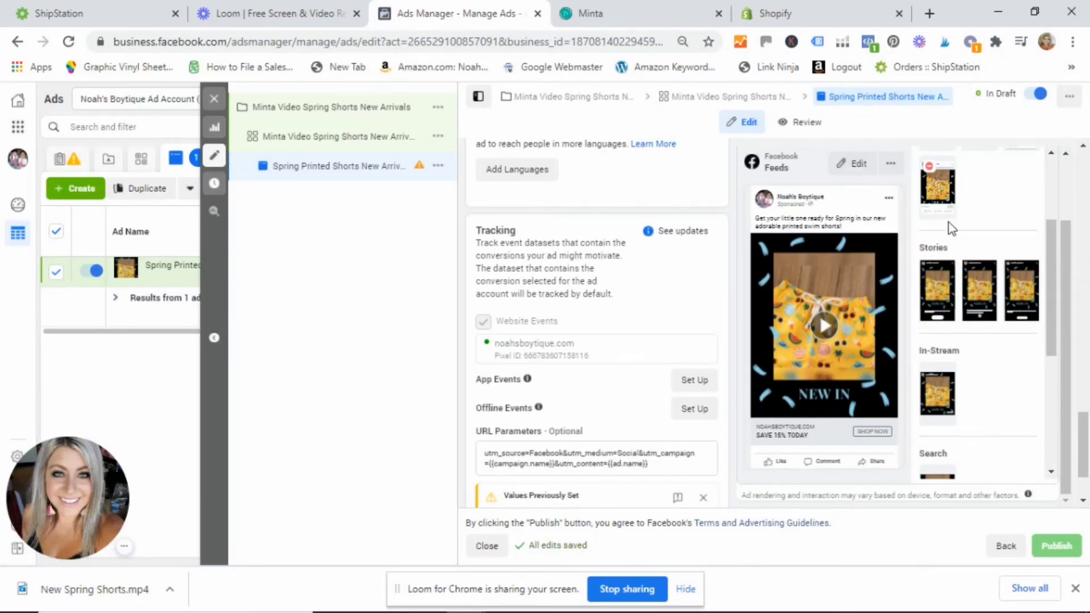
mouse_move(1043, 554)
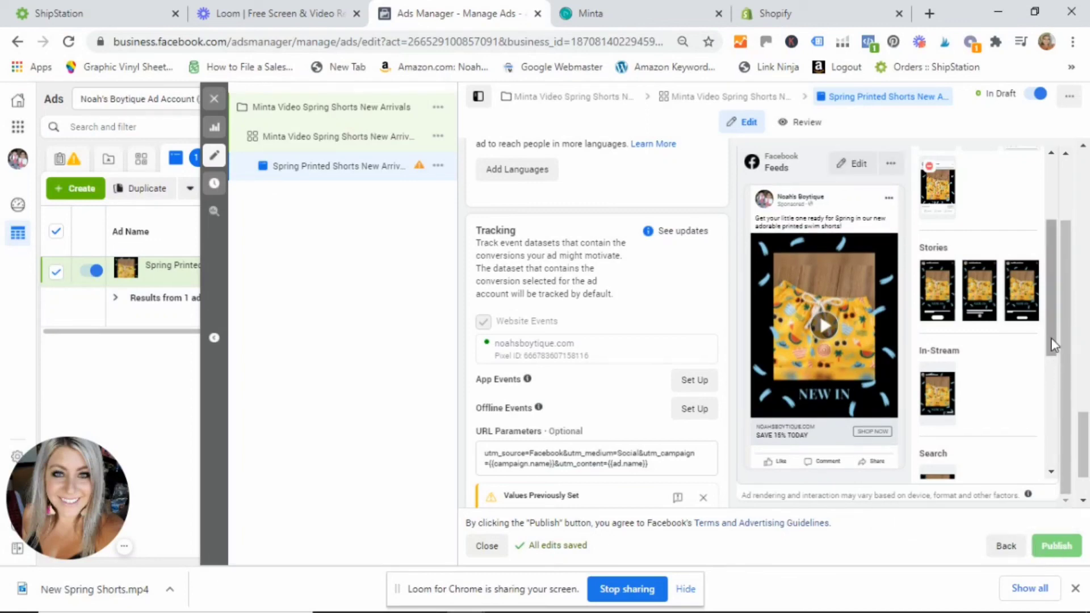
scroll(1052, 345, "down", 1)
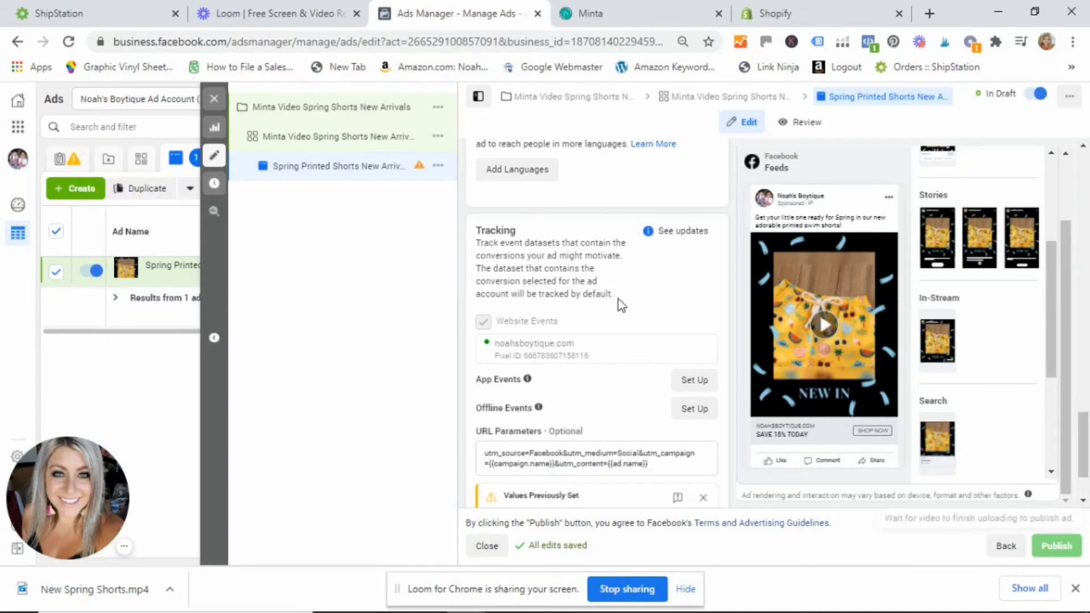
left_click(214, 106)
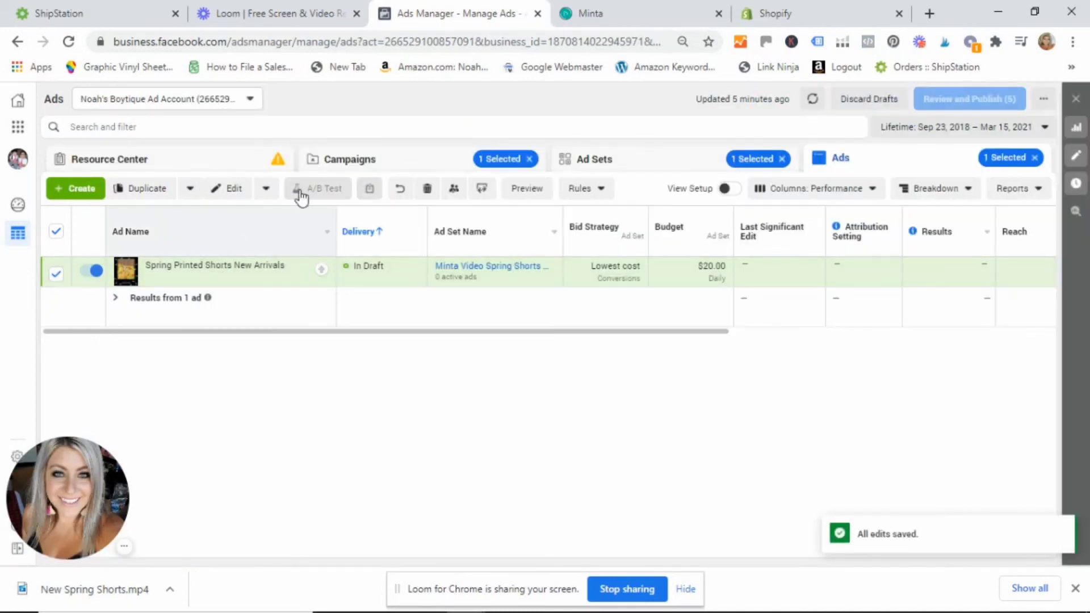
left_click(342, 161)
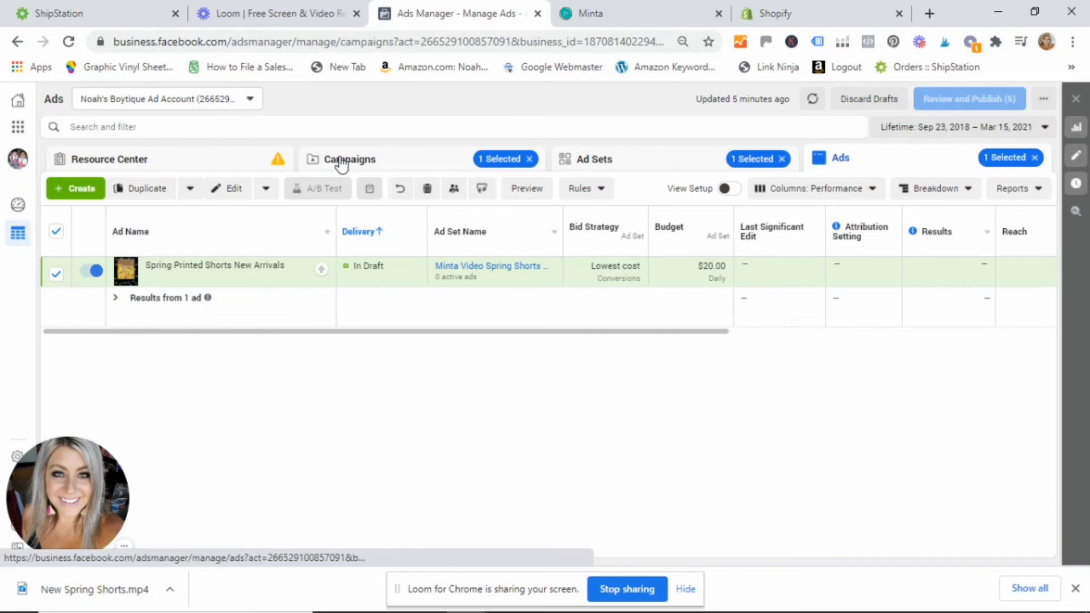